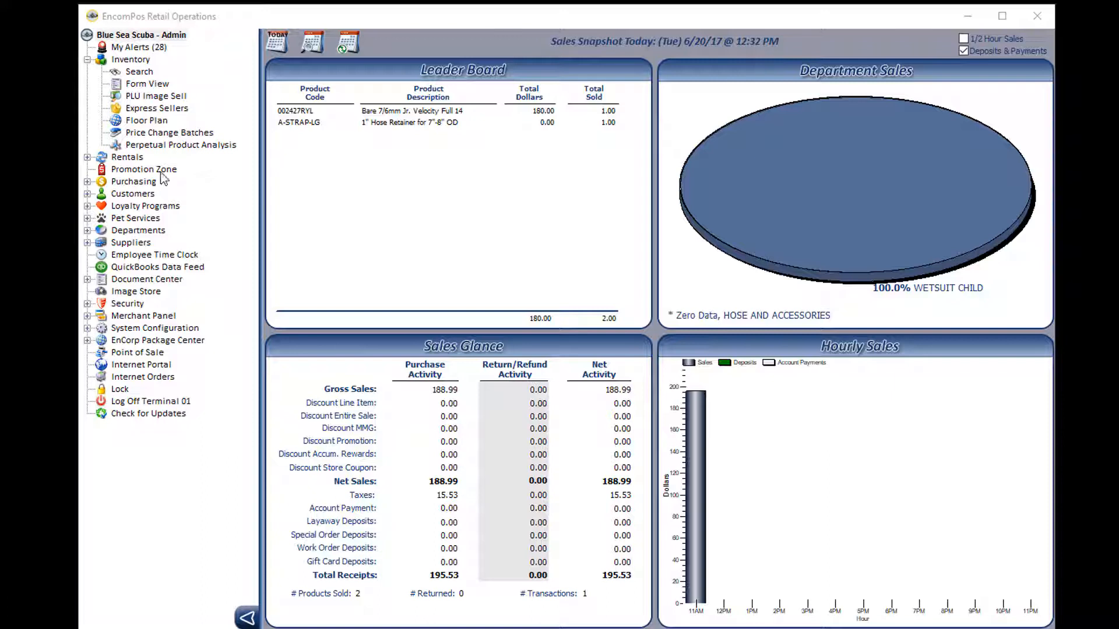
# - Open the POS Pad Layout configuration and show Page 2 of pad 1
pyautogui.click(87, 328)
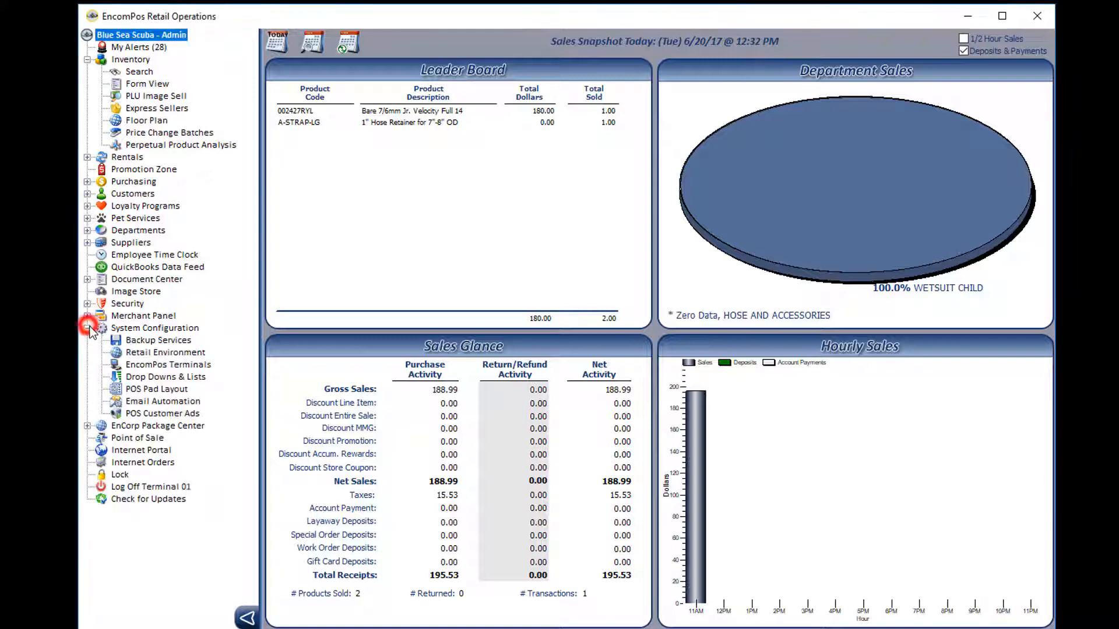
pyautogui.click(146, 389)
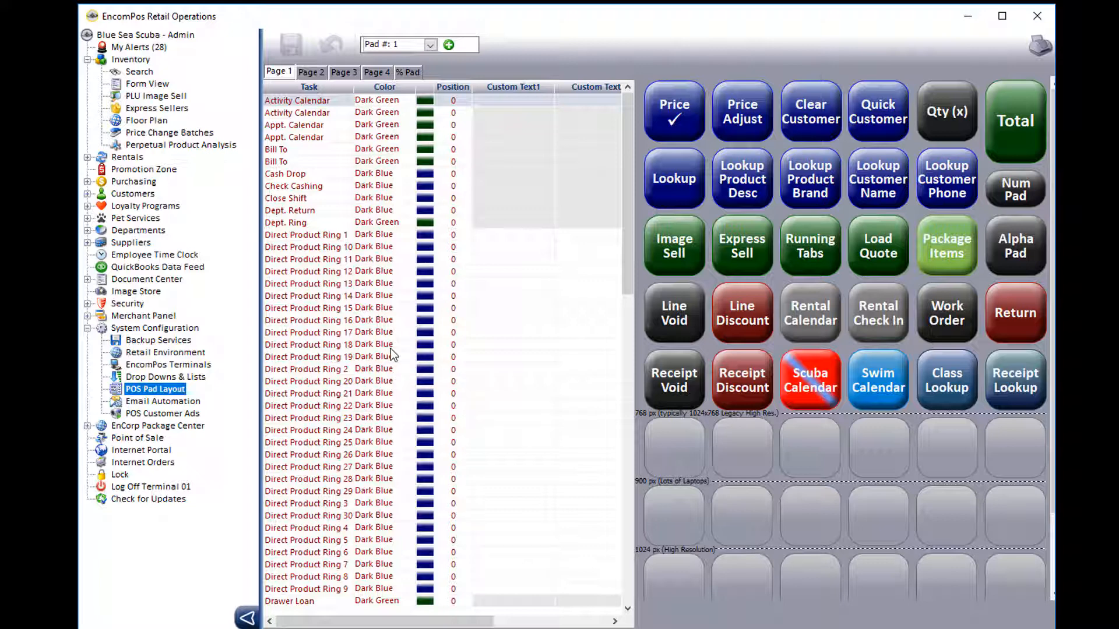
pyautogui.click(307, 72)
pyautogui.click(353, 72)
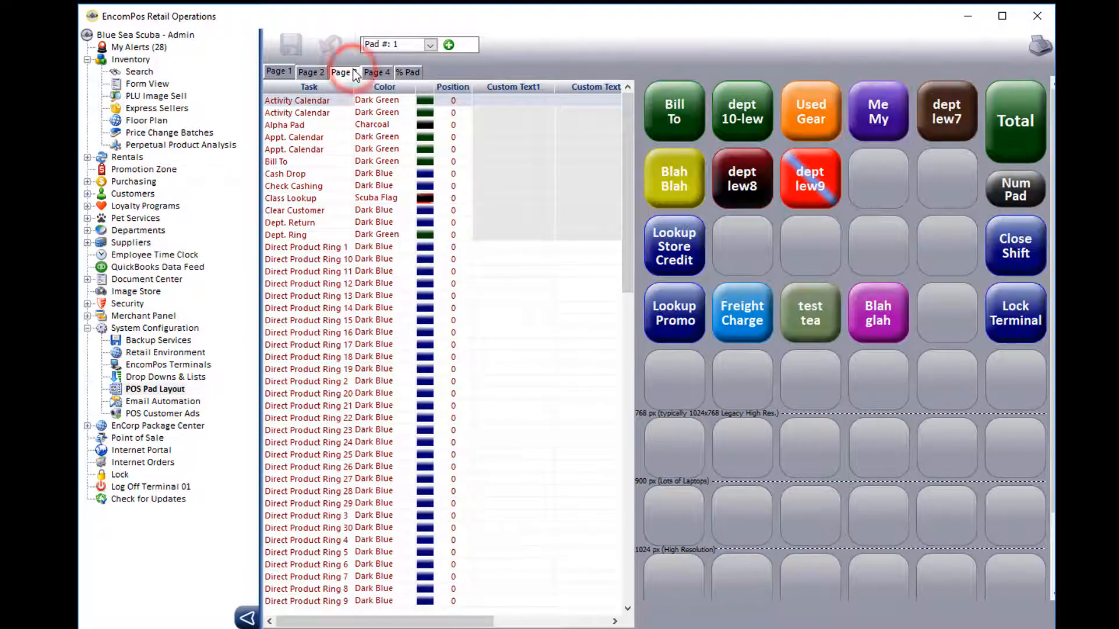
pyautogui.click(311, 73)
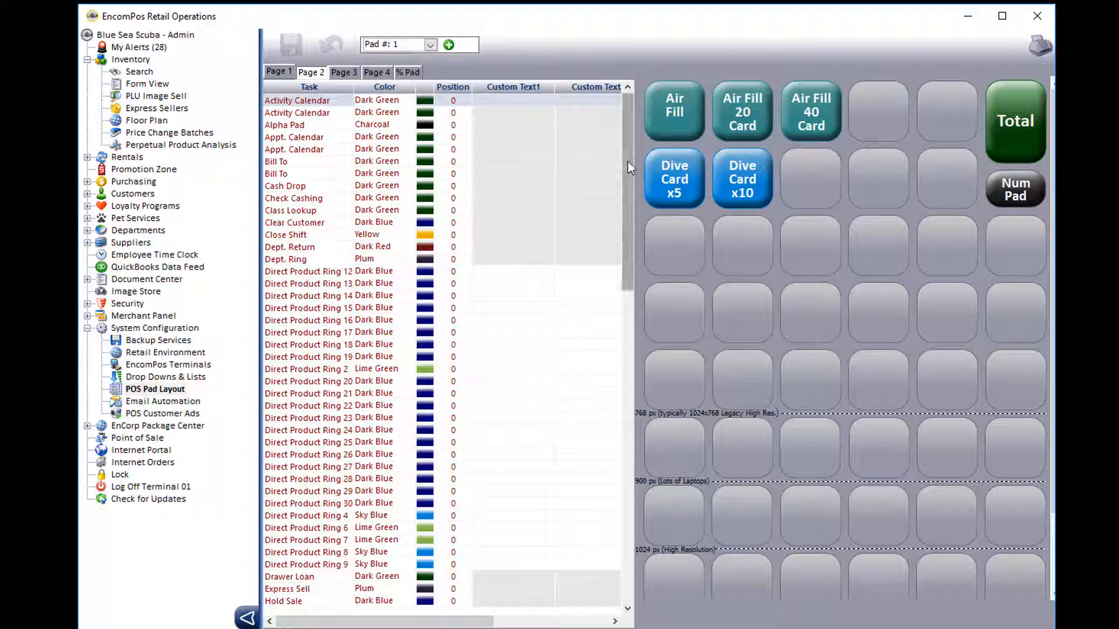
# - Place Direct Product Ring 20 in the first slot of the pad's third row and check its entry in the task list
pyautogui.moveTo(628, 162); pyautogui.dragTo(641, 502)
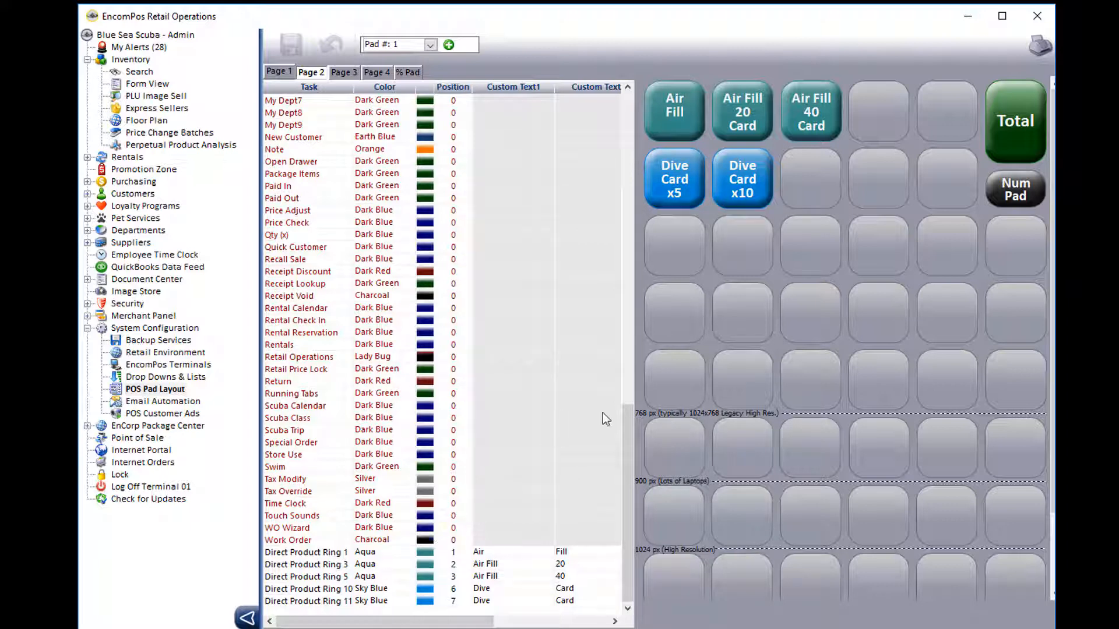
pyautogui.moveTo(632, 413); pyautogui.dragTo(624, 87)
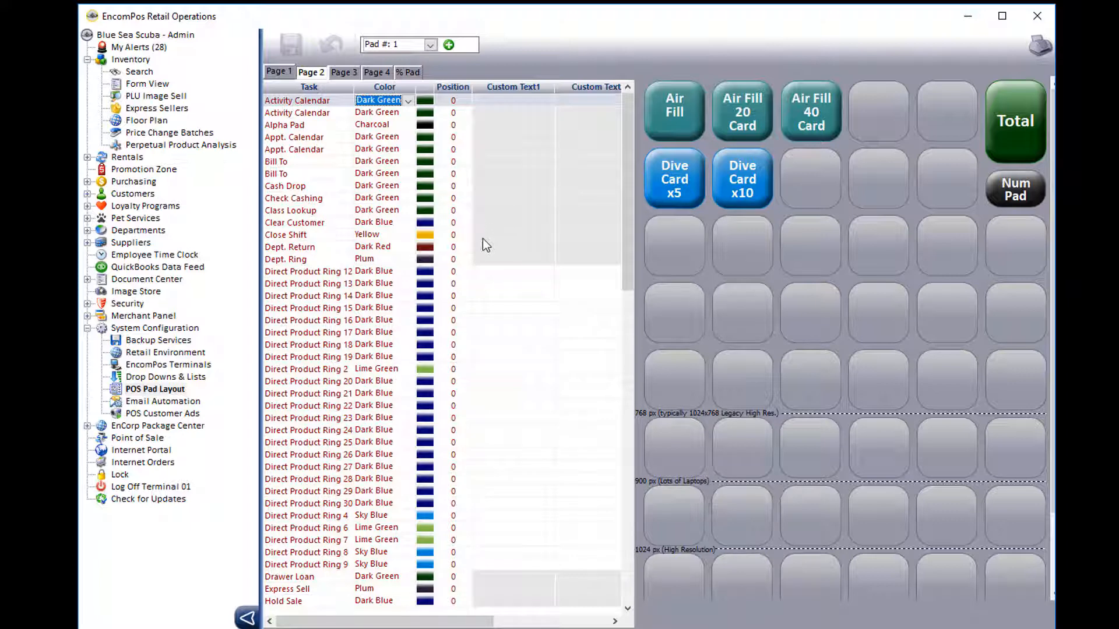
pyautogui.click(324, 381)
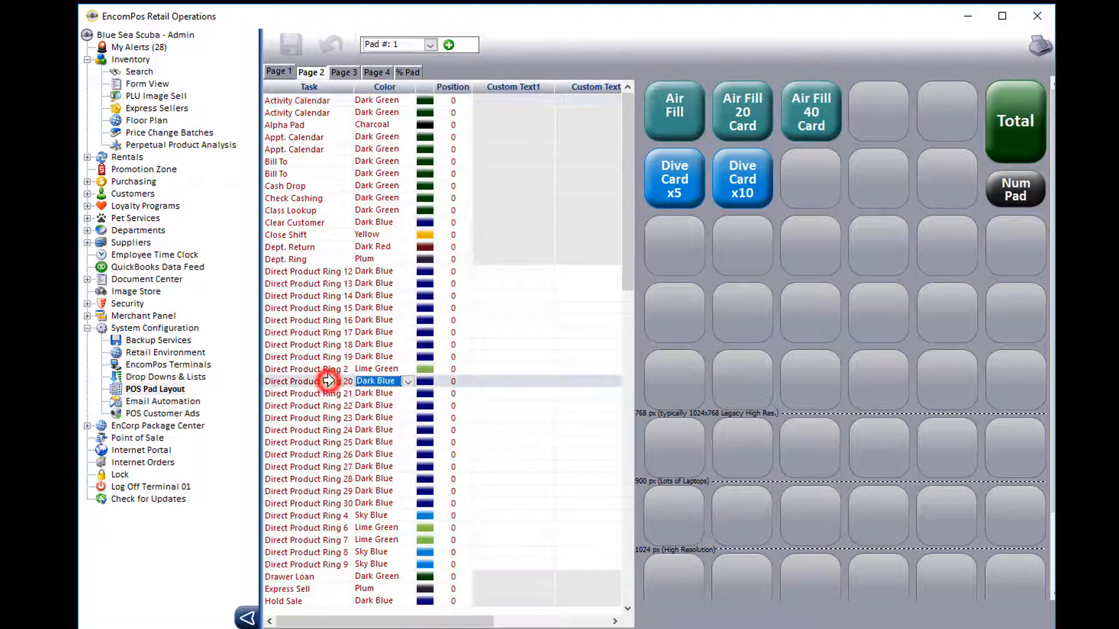
pyautogui.click(667, 243)
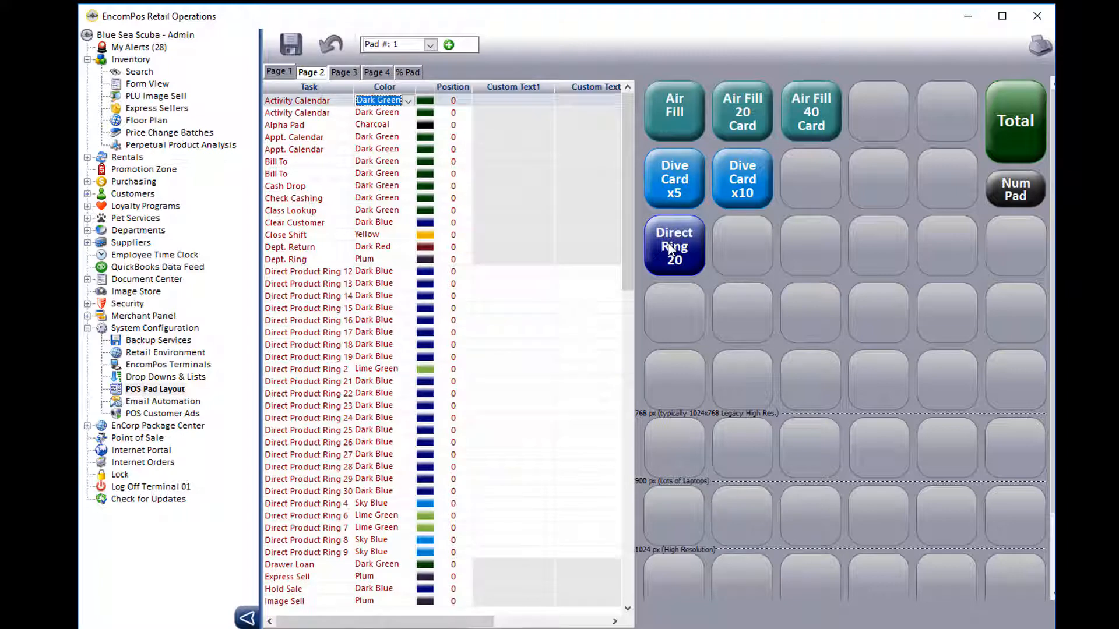
pyautogui.moveTo(631, 264); pyautogui.dragTo(632, 597)
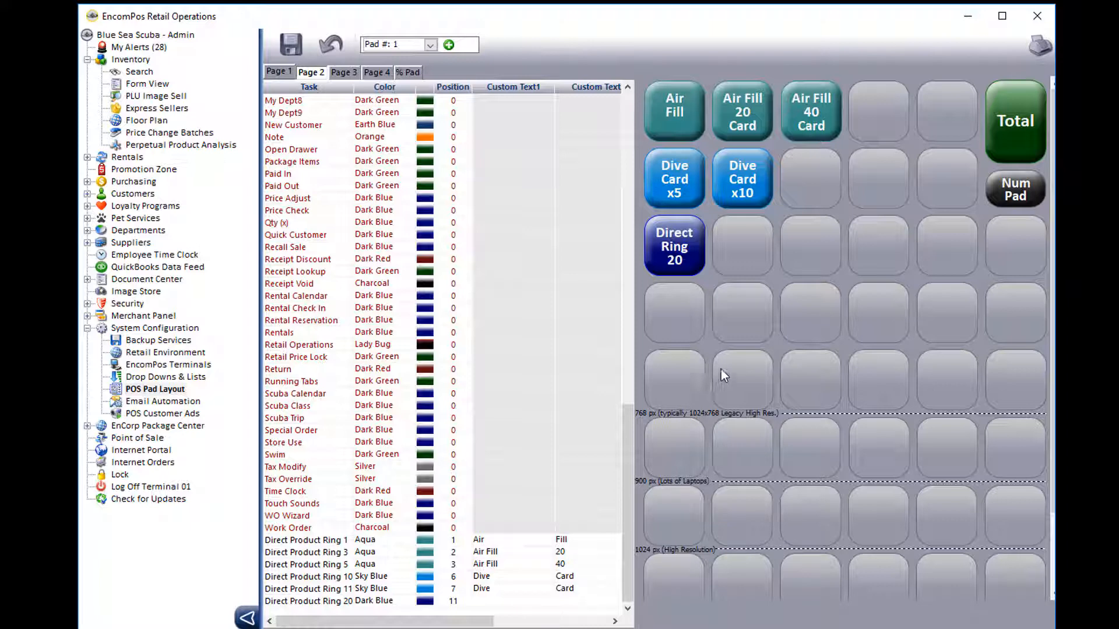
# - Move the Direct Ring 20 button to the adjacent slot and remove it from the pad
pyautogui.moveTo(686, 247); pyautogui.dragTo(744, 241)
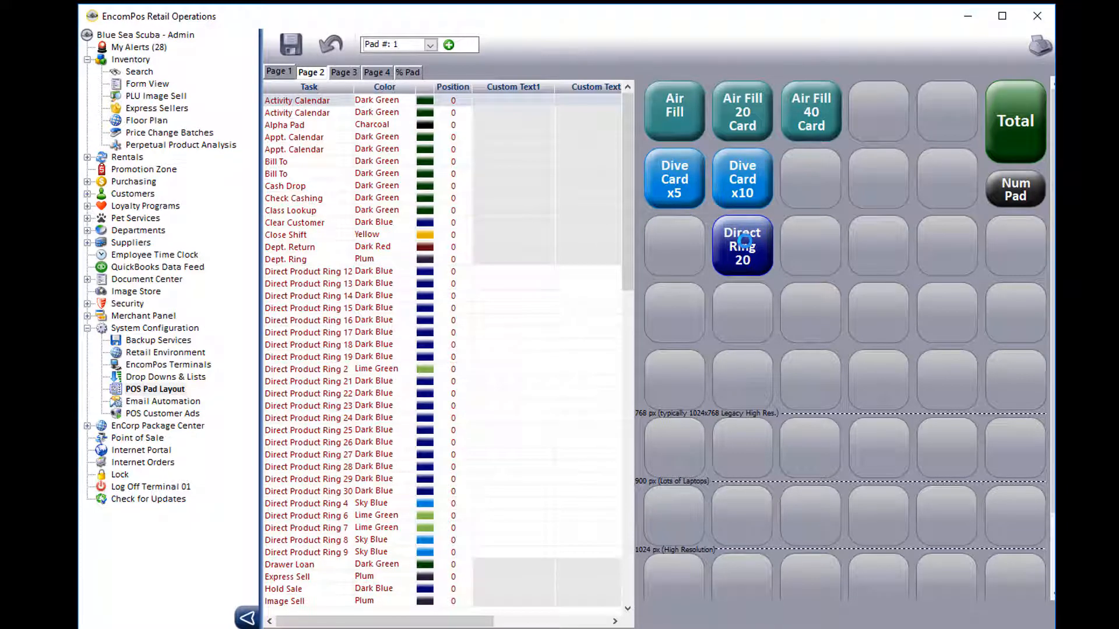
pyautogui.moveTo(743, 240)
pyautogui.mouseDown()
pyautogui.moveTo(757, 177)
pyautogui.moveTo(753, 257)
pyautogui.mouseUp()
pyautogui.moveTo(754, 252); pyautogui.dragTo(474, 254)
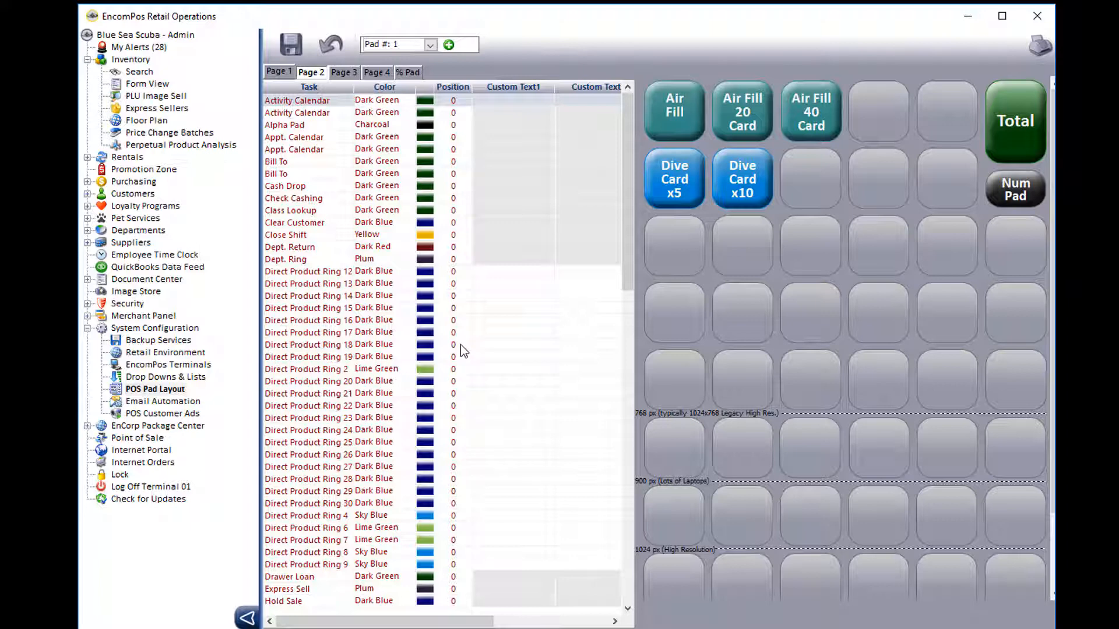
# - Place Direct Product Ring 20 and Direct Product Ring 21 in the first two slots of the pad's third row
pyautogui.click(344, 381)
pyautogui.moveTo(377, 370); pyautogui.dragTo(678, 239)
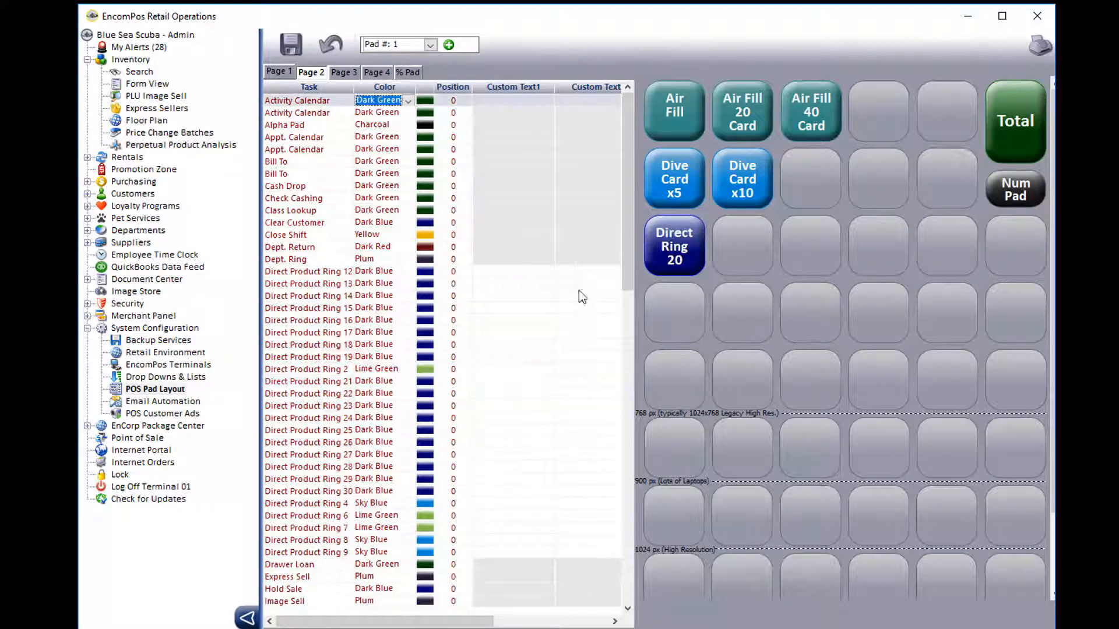
pyautogui.click(340, 384)
pyautogui.moveTo(341, 387); pyautogui.dragTo(736, 245)
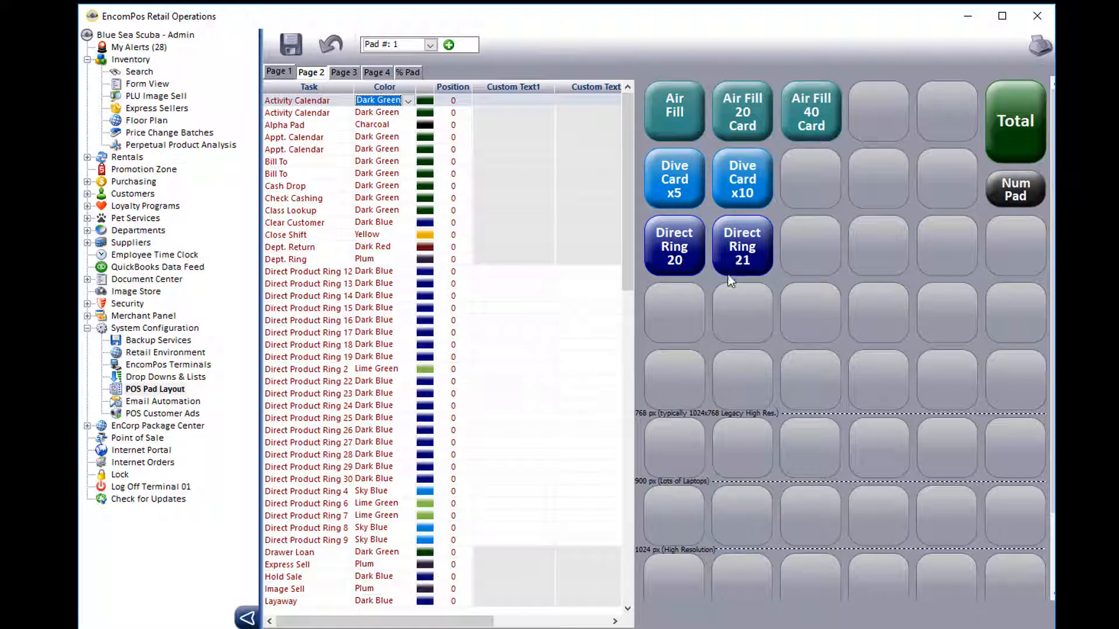
# - Label the Direct Product Ring 20 button with the custom texts Nitrox and Fill, leaving the third text blank
pyautogui.click(627, 537)
pyautogui.click(627, 539)
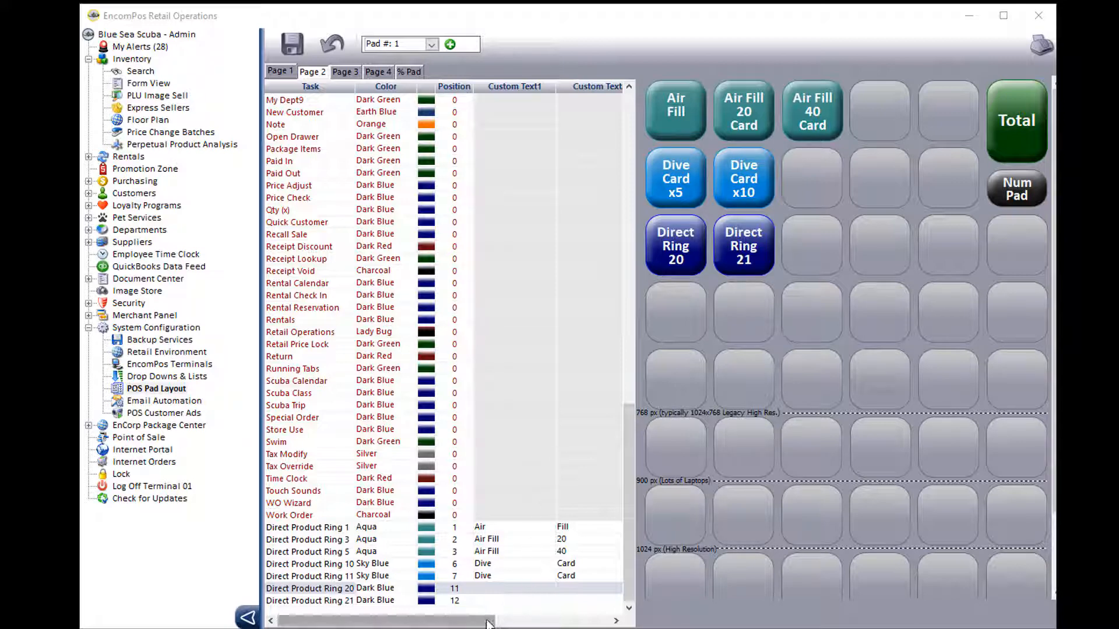
pyautogui.moveTo(483, 620); pyautogui.dragTo(587, 626)
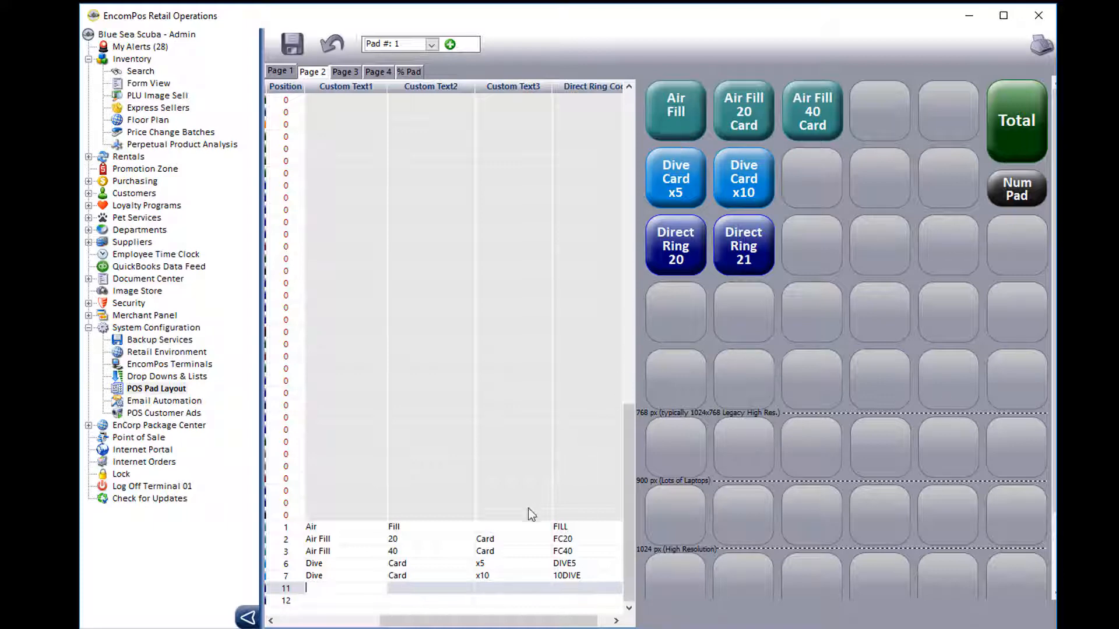
pyautogui.click(343, 620)
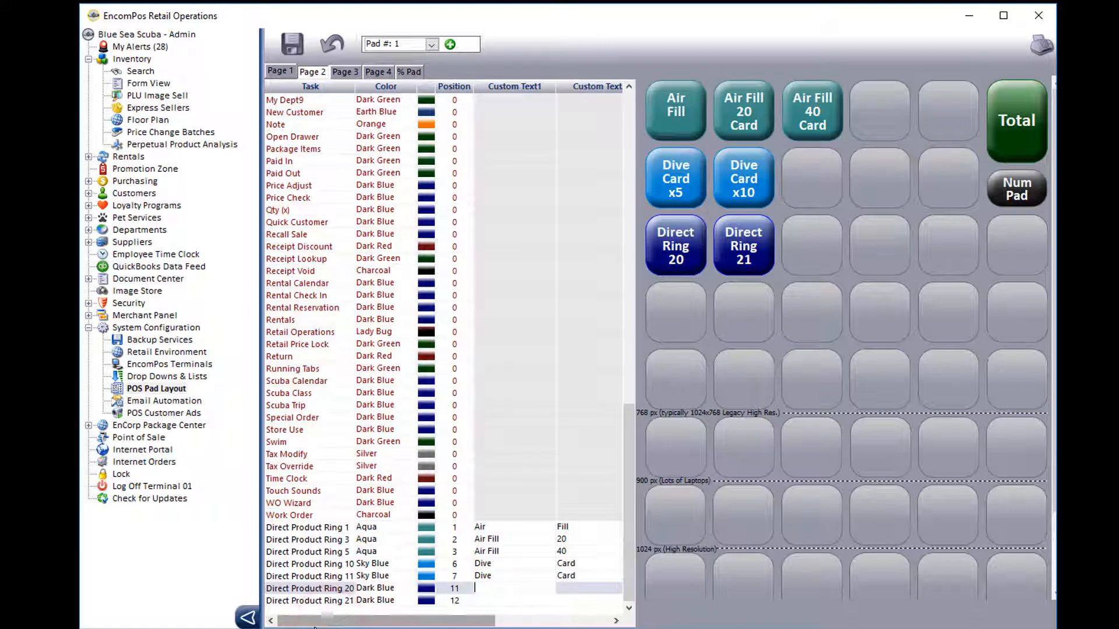
pyautogui.click(249, 618)
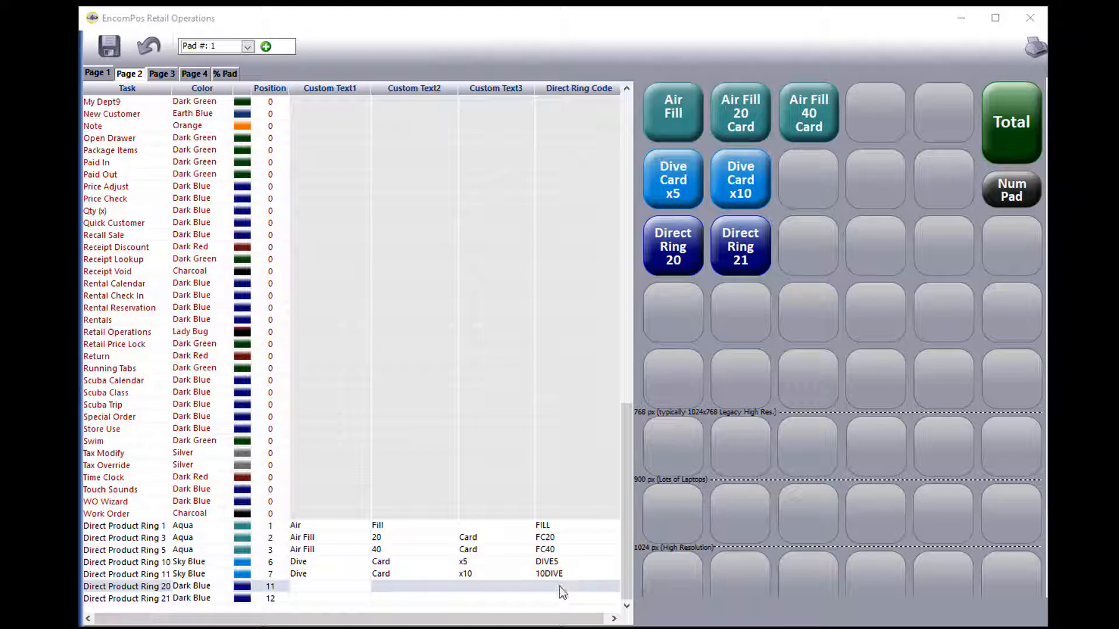
pyautogui.click(331, 590)
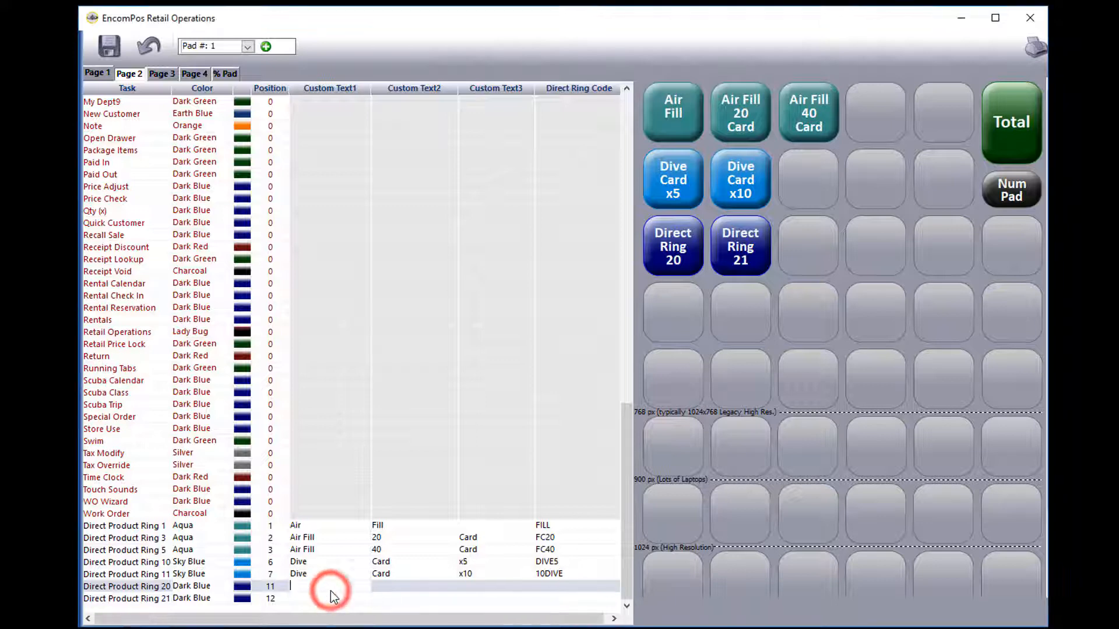
pyautogui.write('Nitrox')
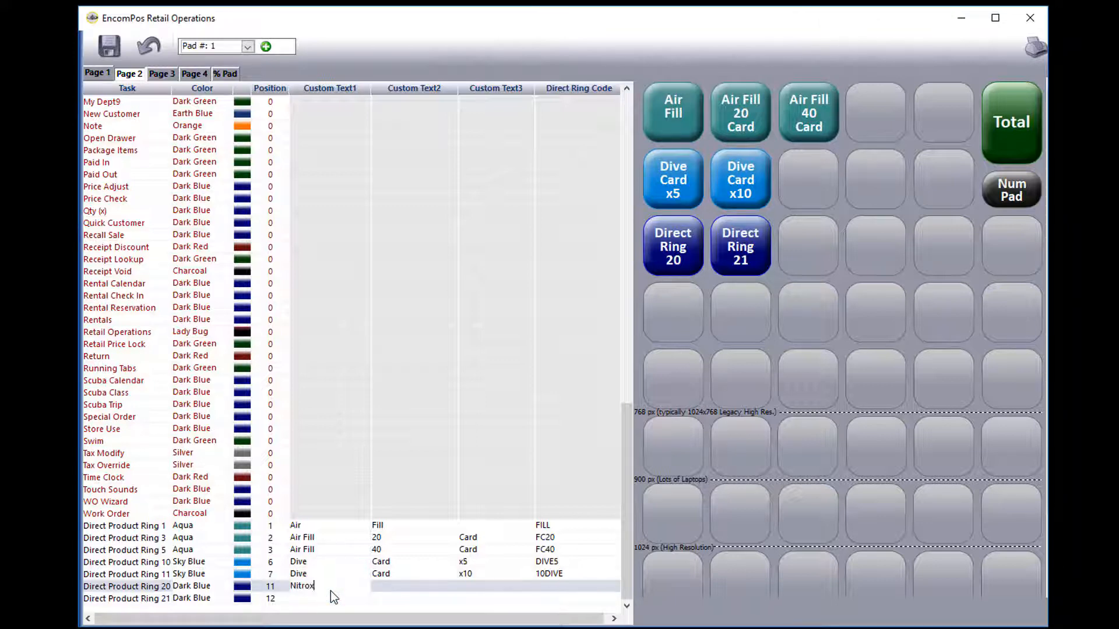
pyautogui.press('Tab')
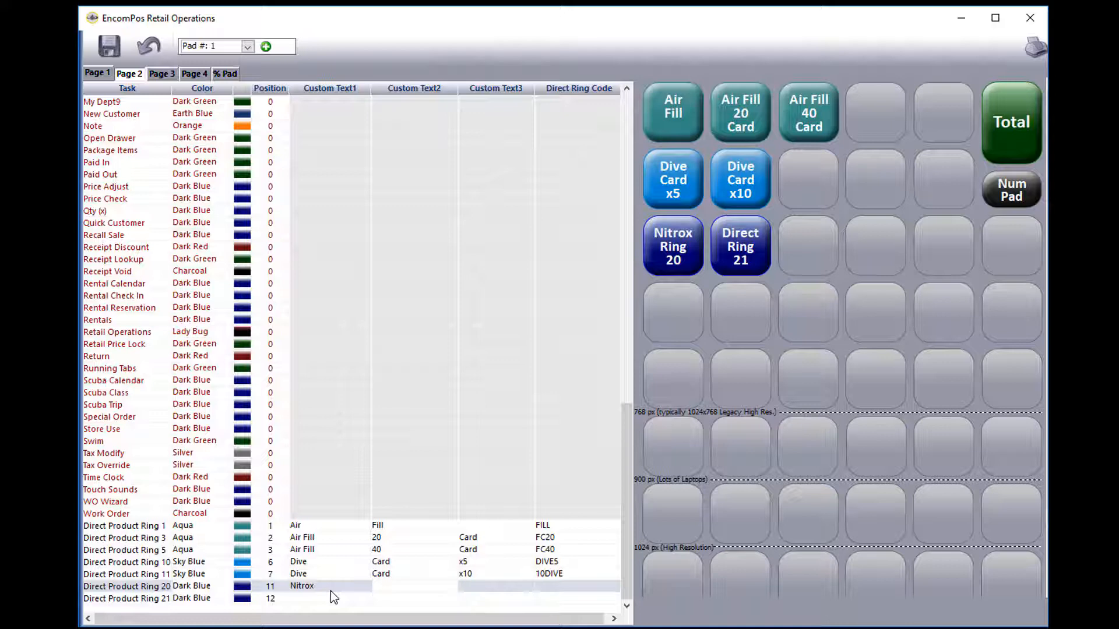
pyautogui.write('Fill')
pyautogui.press('Tab')
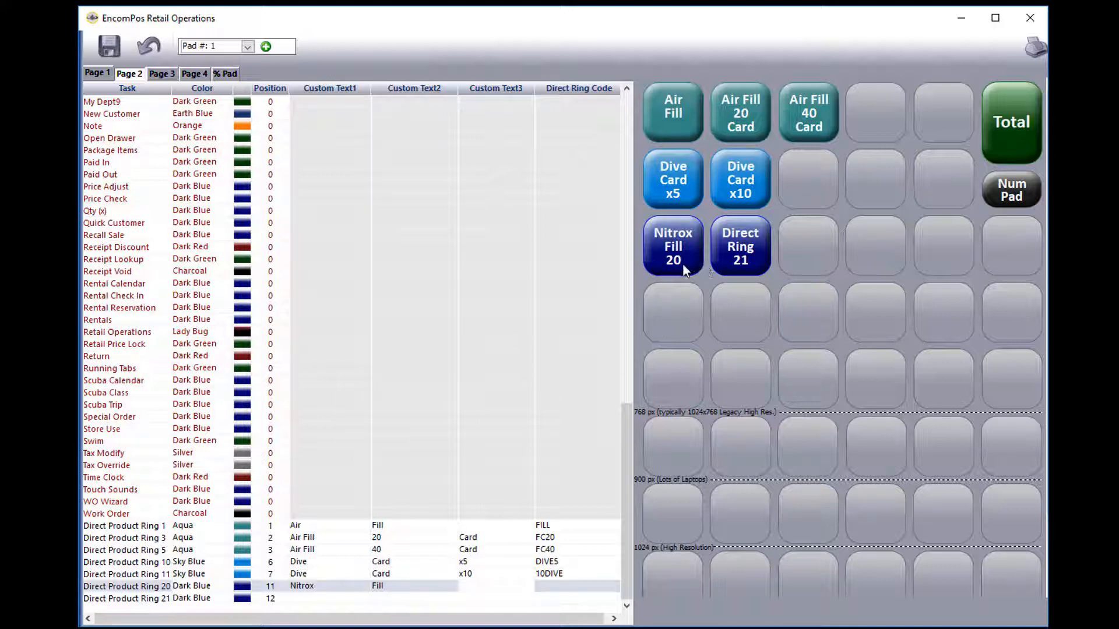
pyautogui.press('Tab')
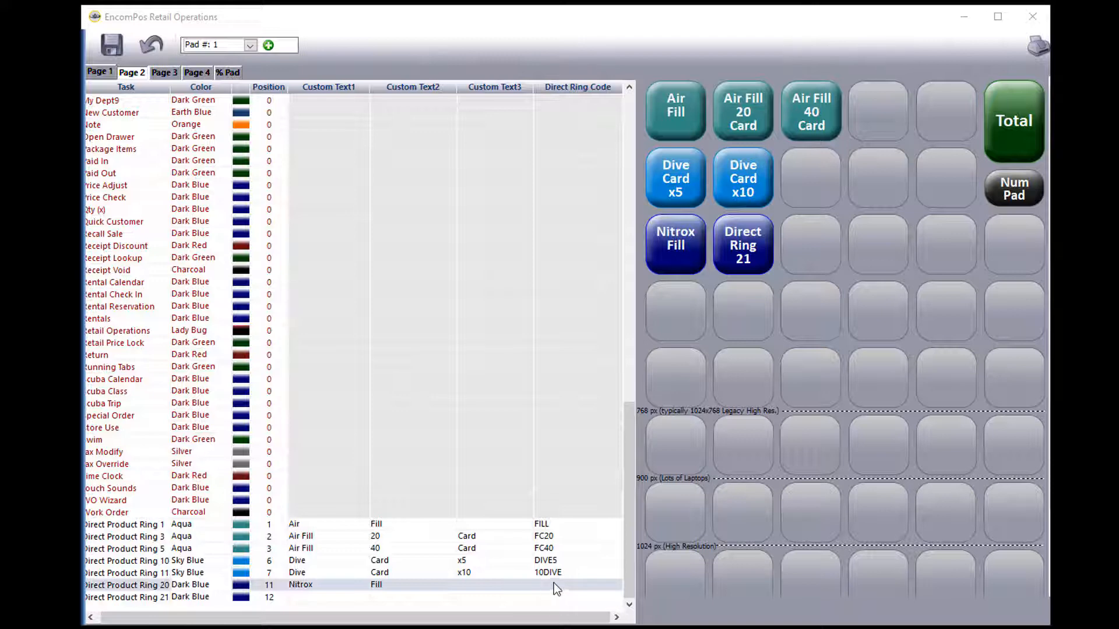
# - Copy the product code of the NITROX FILL >80 item from the inventory search
pyautogui.click(86, 580)
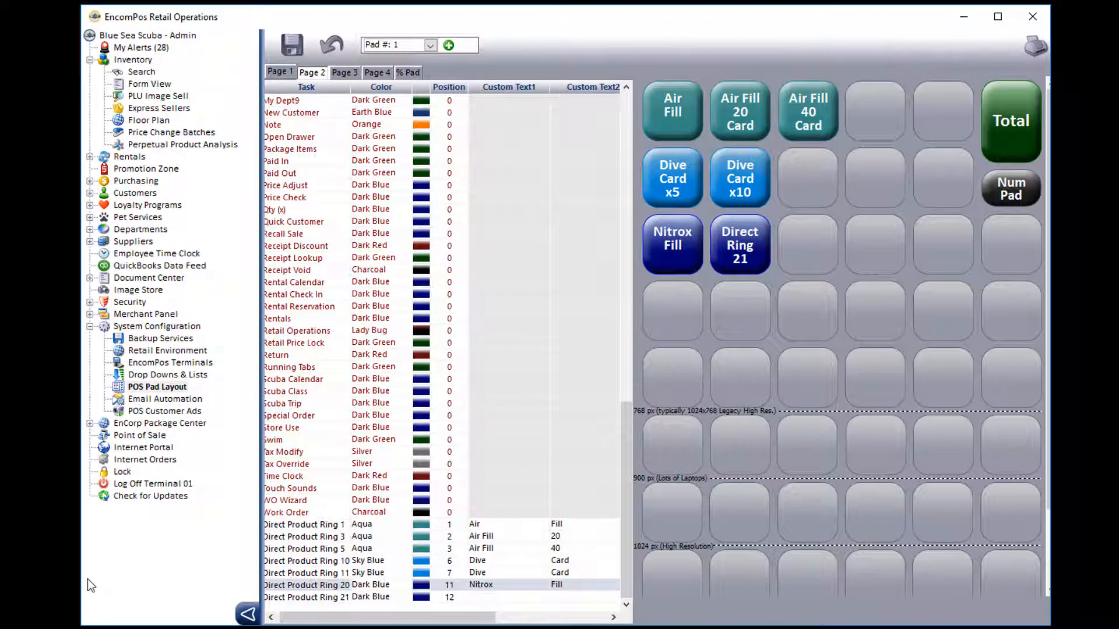
pyautogui.click(148, 76)
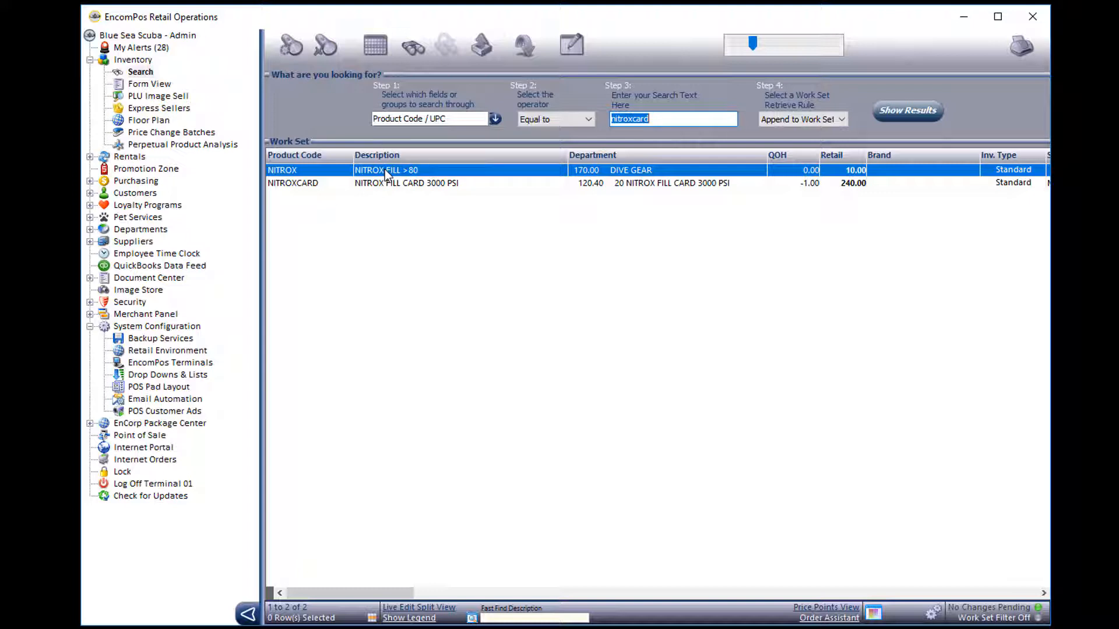
pyautogui.rightClick(330, 170)
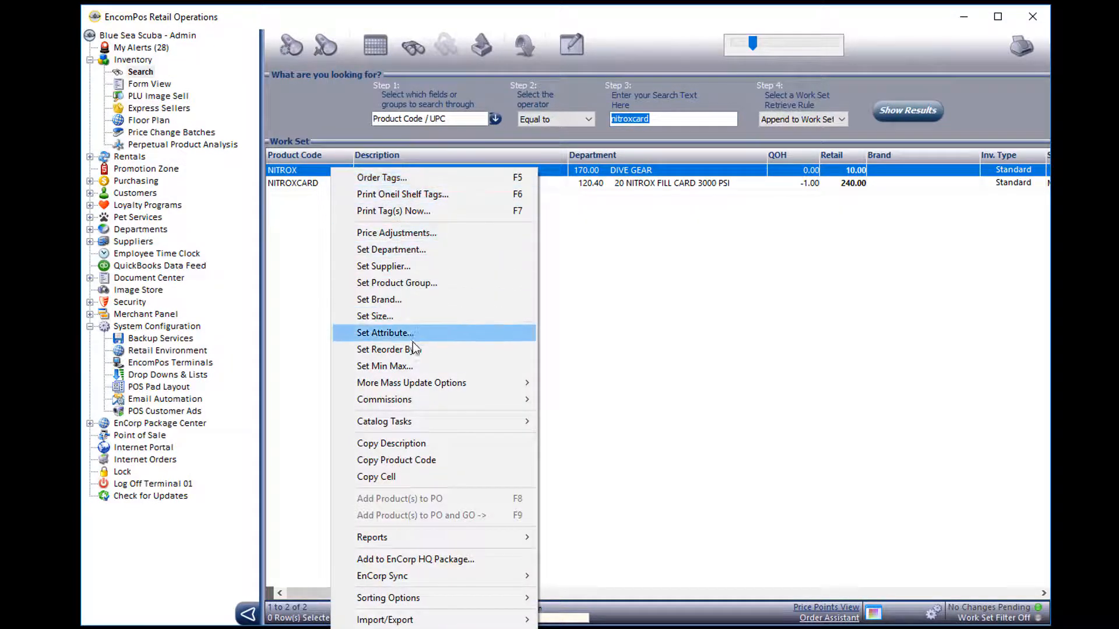
pyautogui.click(417, 462)
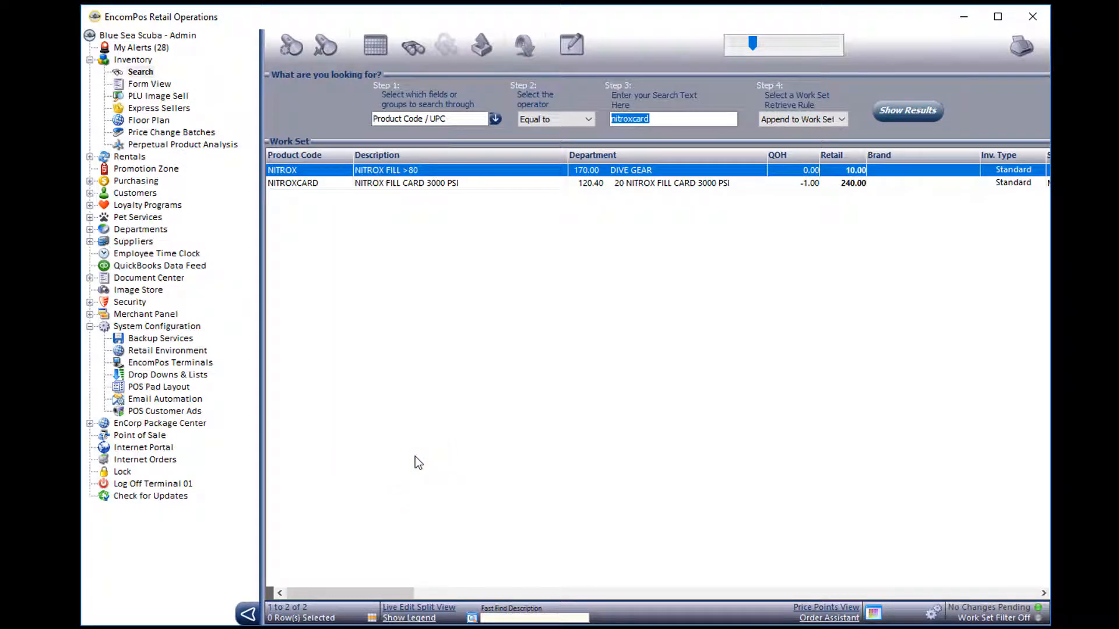
# - Set the direct ring code of the Nitrox Fill button to NITROX and save the pad layout
pyautogui.click(184, 387)
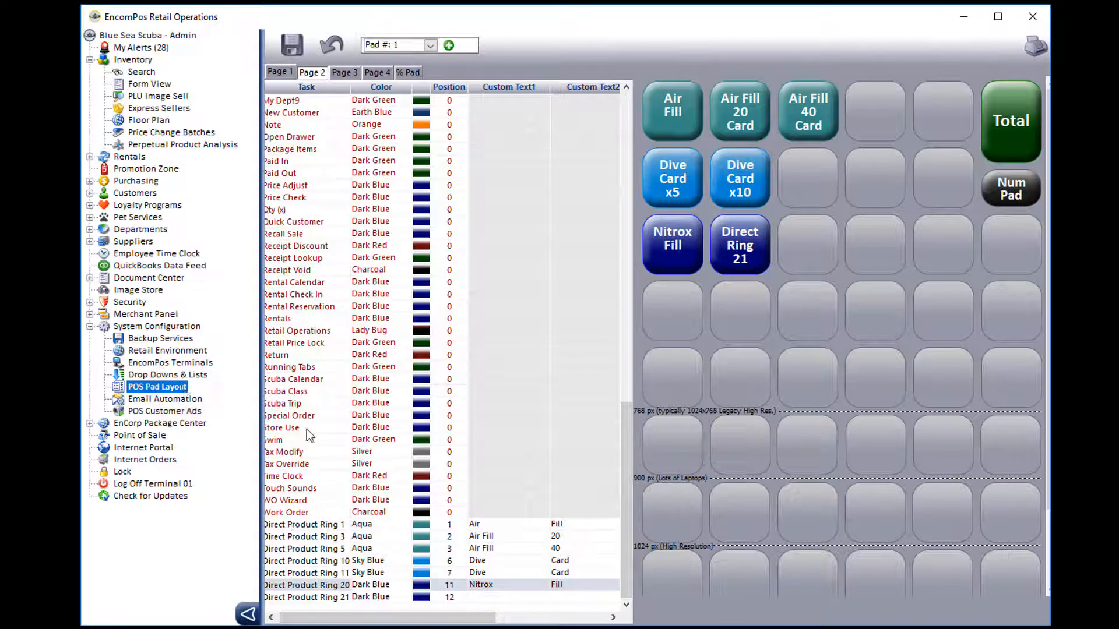
pyautogui.click(551, 616)
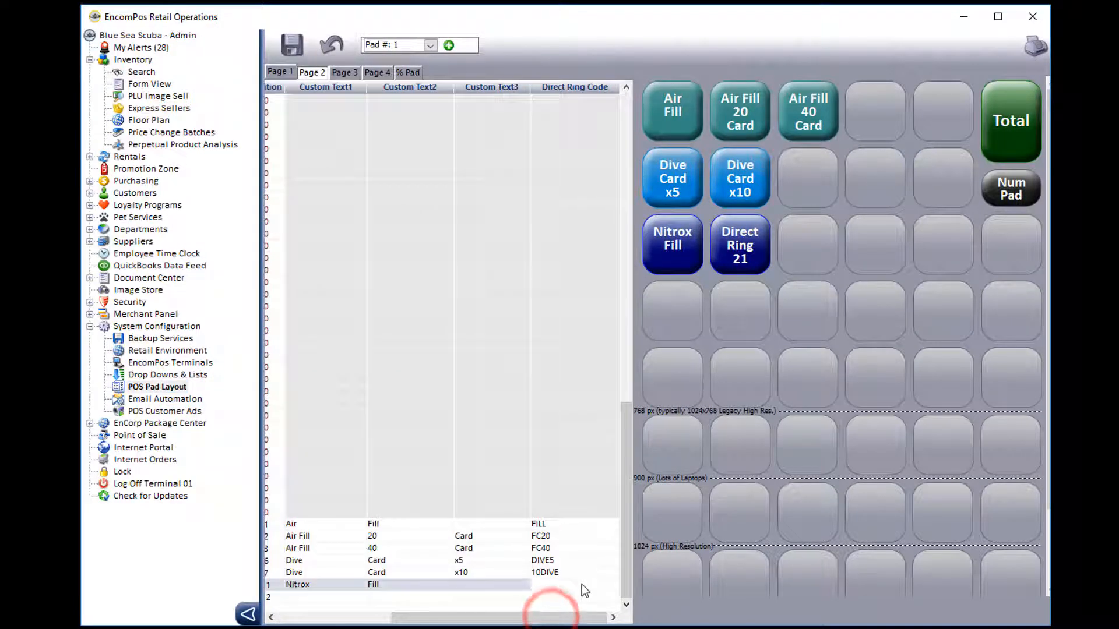
pyautogui.click(582, 584)
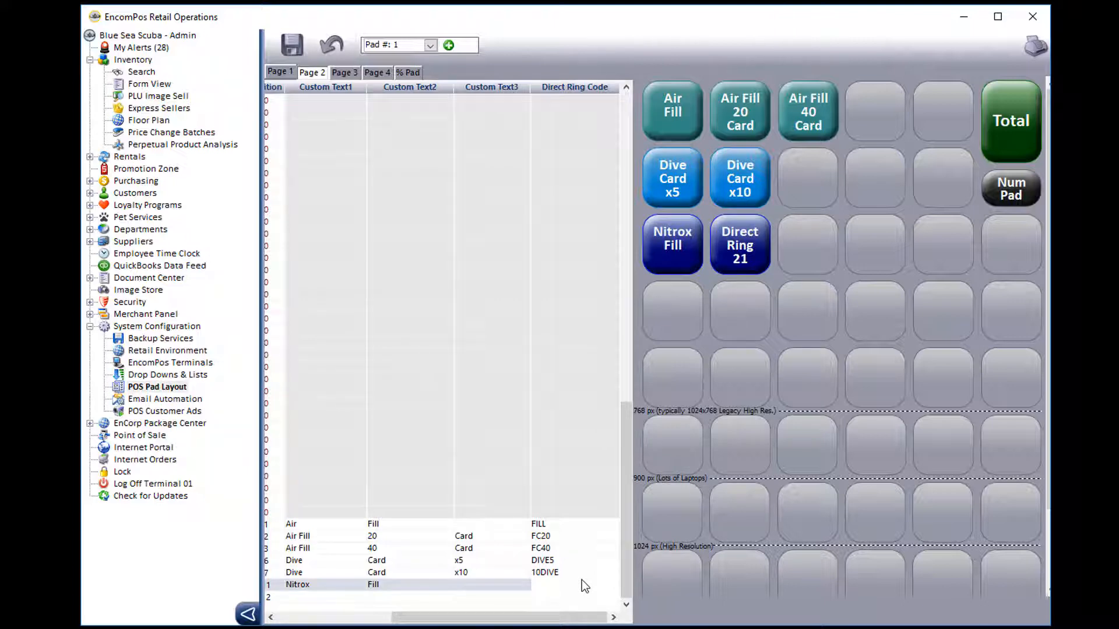
pyautogui.write('NITROX')
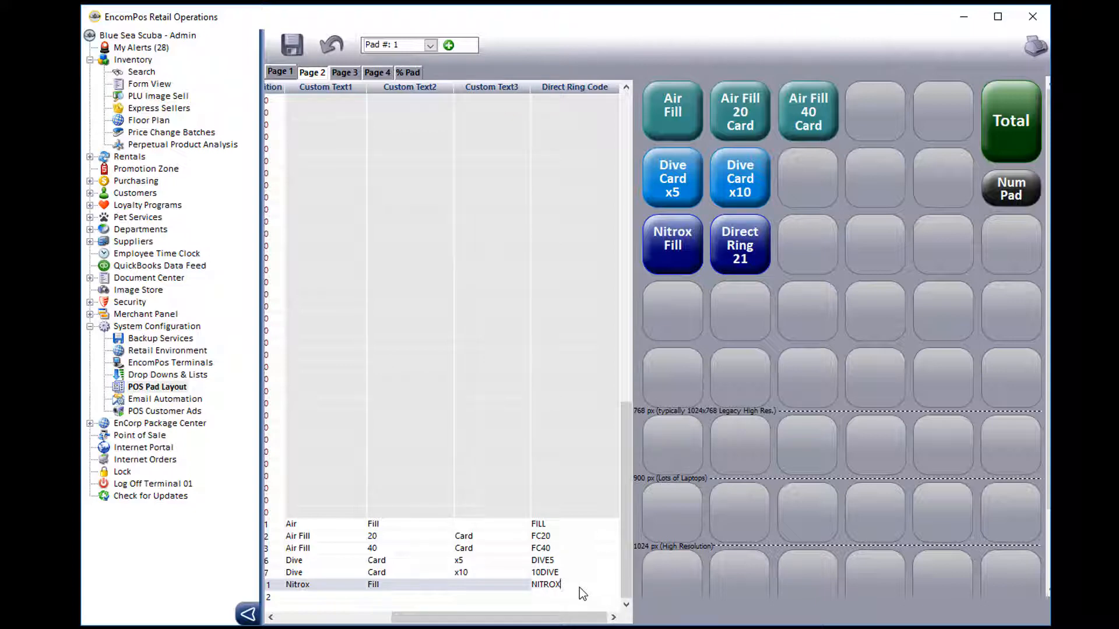
pyautogui.click(292, 46)
pyautogui.click(292, 46)
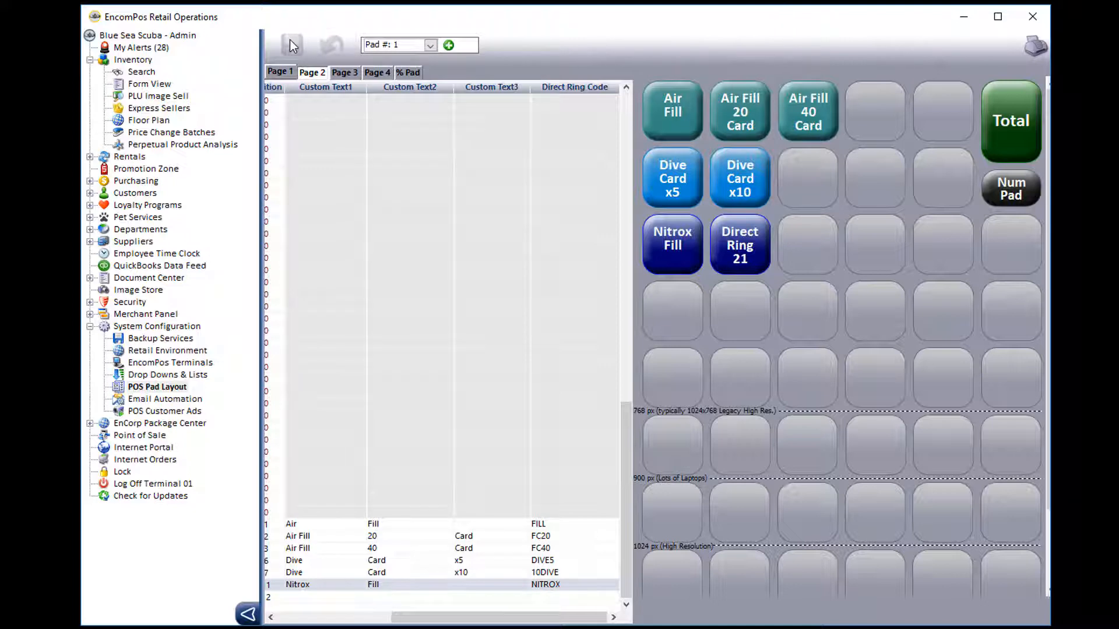
# - Label the Direct Product Ring 21 button with the custom texts Nitrox, Fill and Card
pyautogui.click(304, 596)
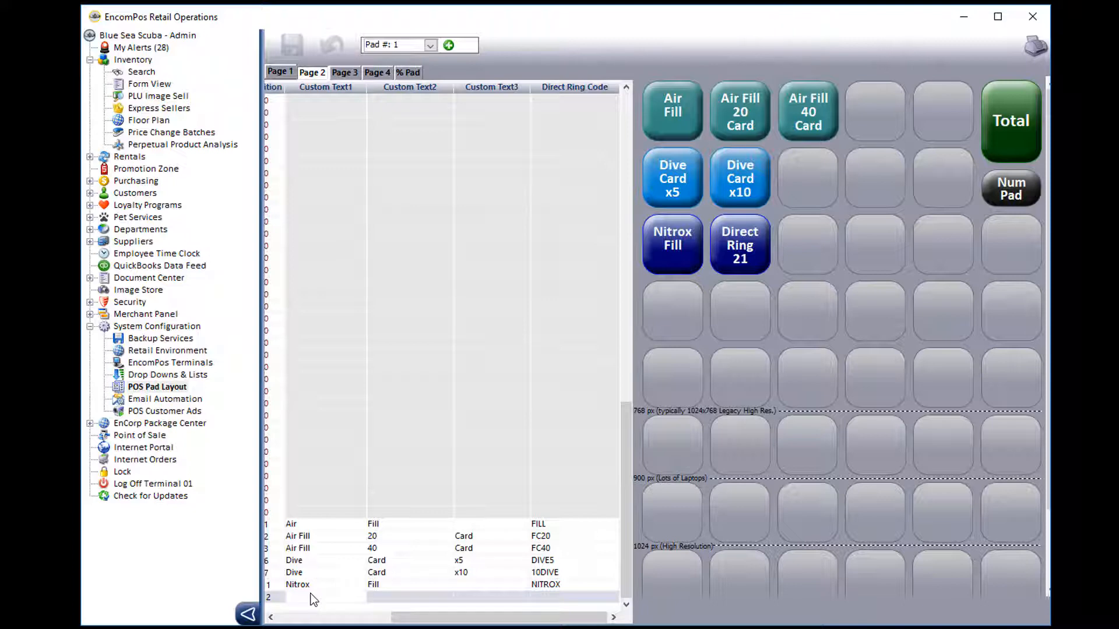
pyautogui.write('Nitrox')
pyautogui.press('Tab')
pyautogui.write('Fill')
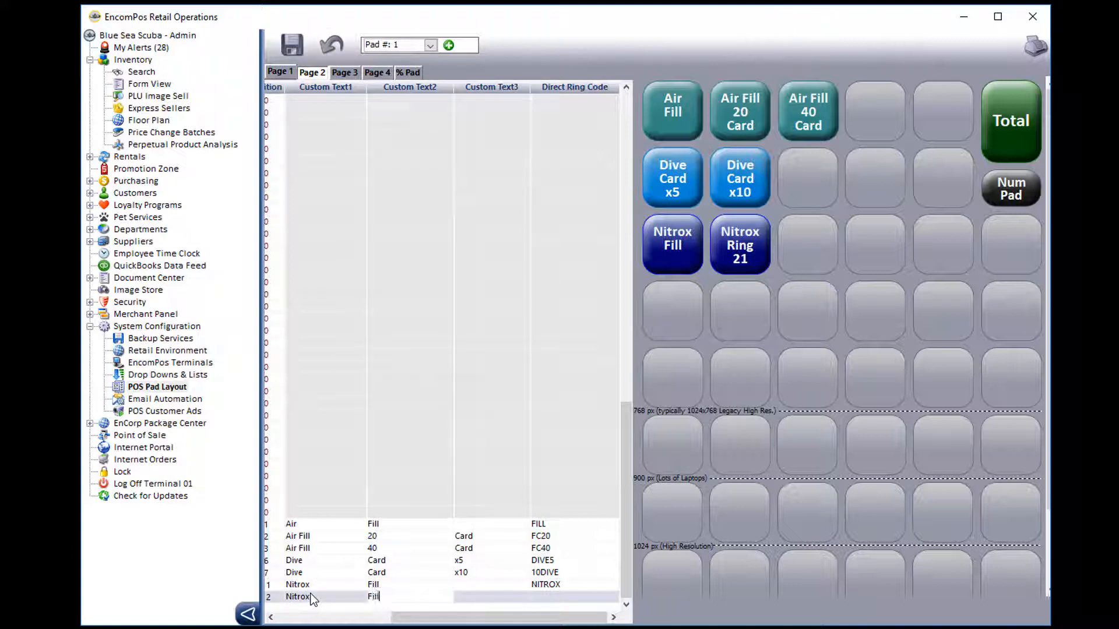
pyautogui.press('Tab')
pyautogui.write('Card')
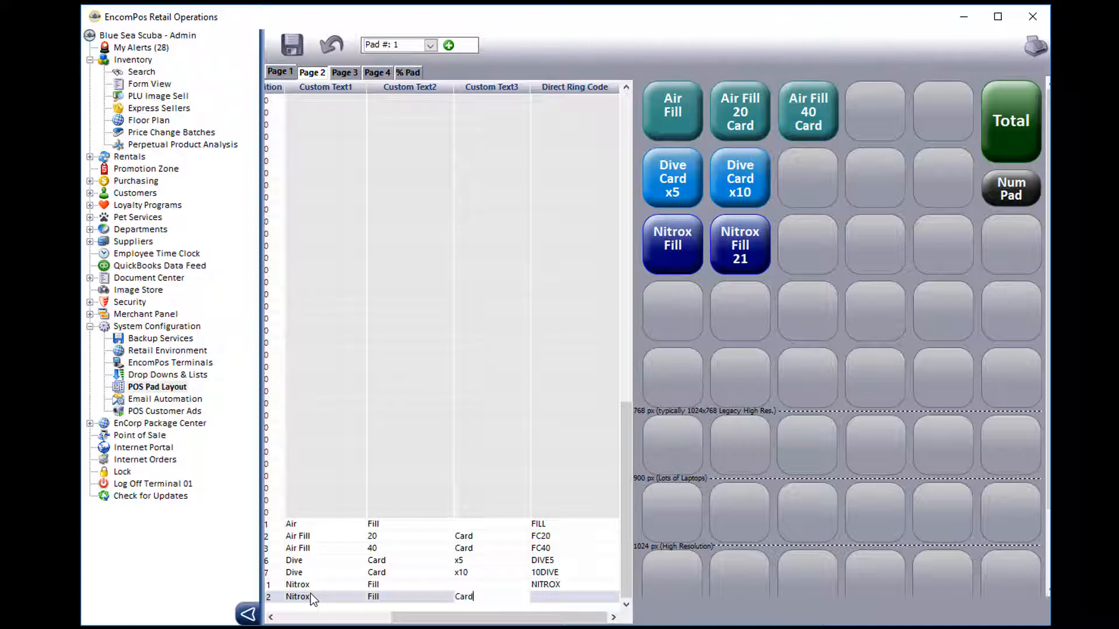
# - Set the direct ring code of the Nitrox Fill Card button to NITROXCARD and save the pad layout
pyautogui.press('Tab')
pyautogui.write('NITROX')
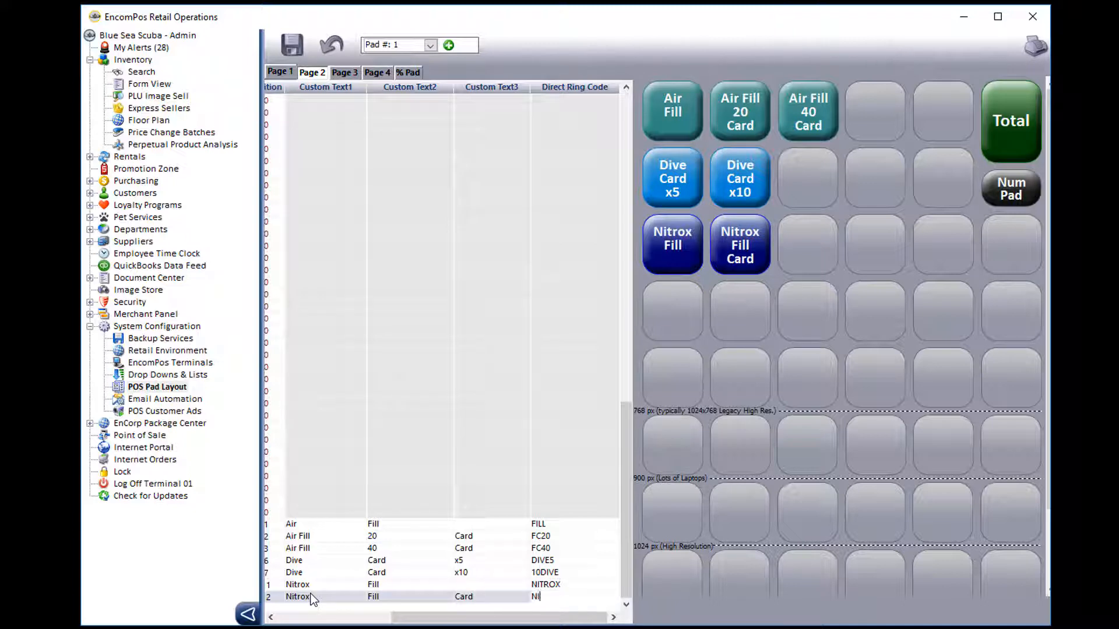
pyautogui.write('CARD')
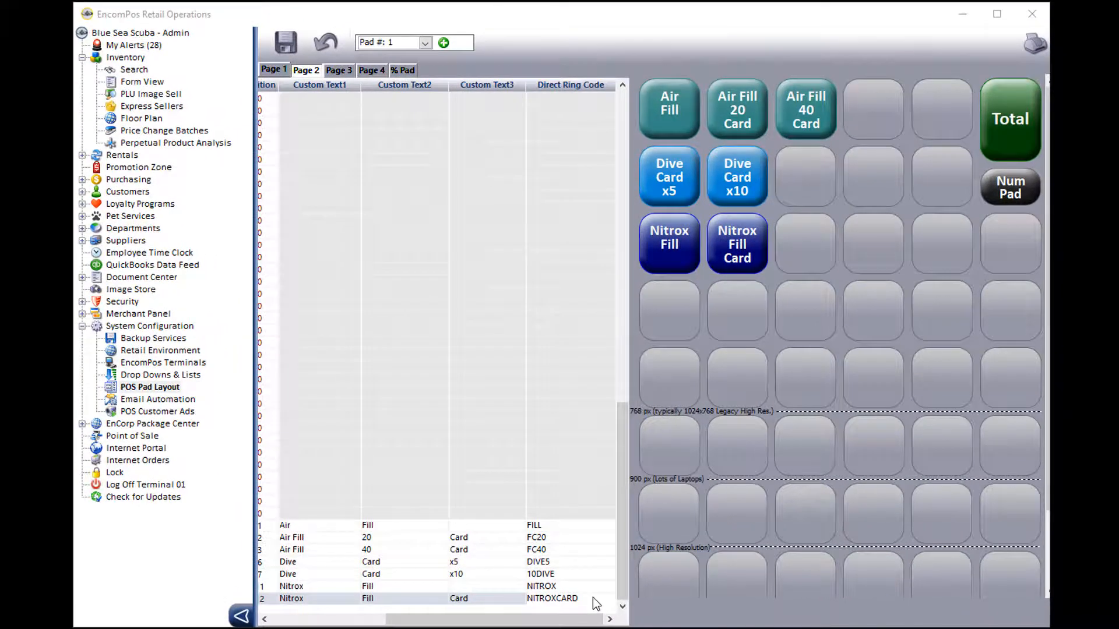
pyautogui.click(286, 42)
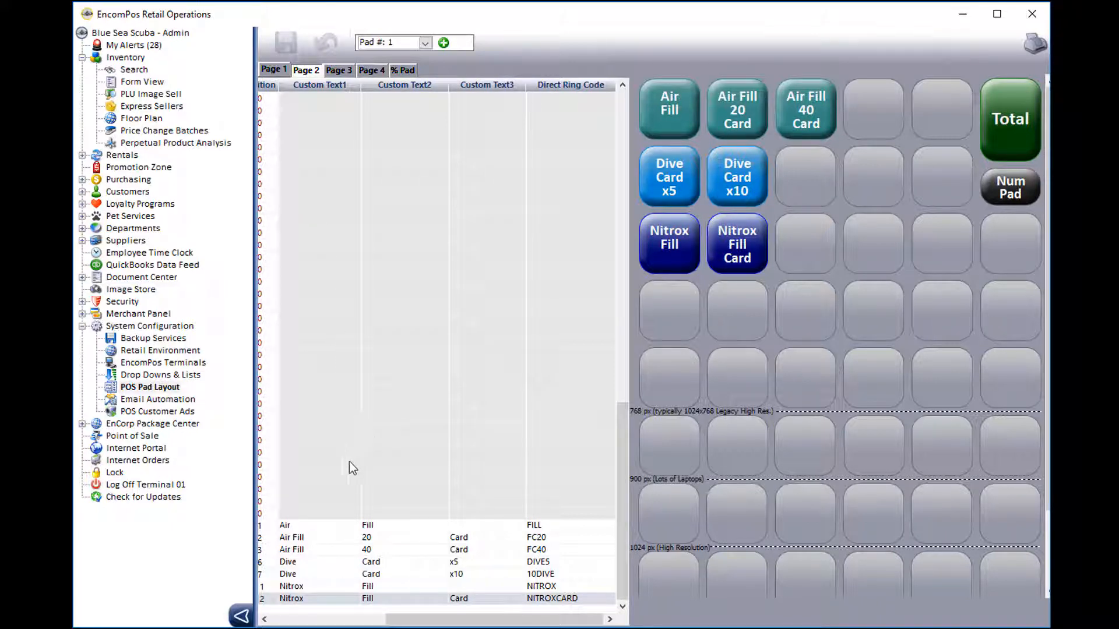
# - Change the color of Direct Product Ring 20 and Direct Product Ring 21 to Violet and save the pad layout
pyautogui.click(307, 621)
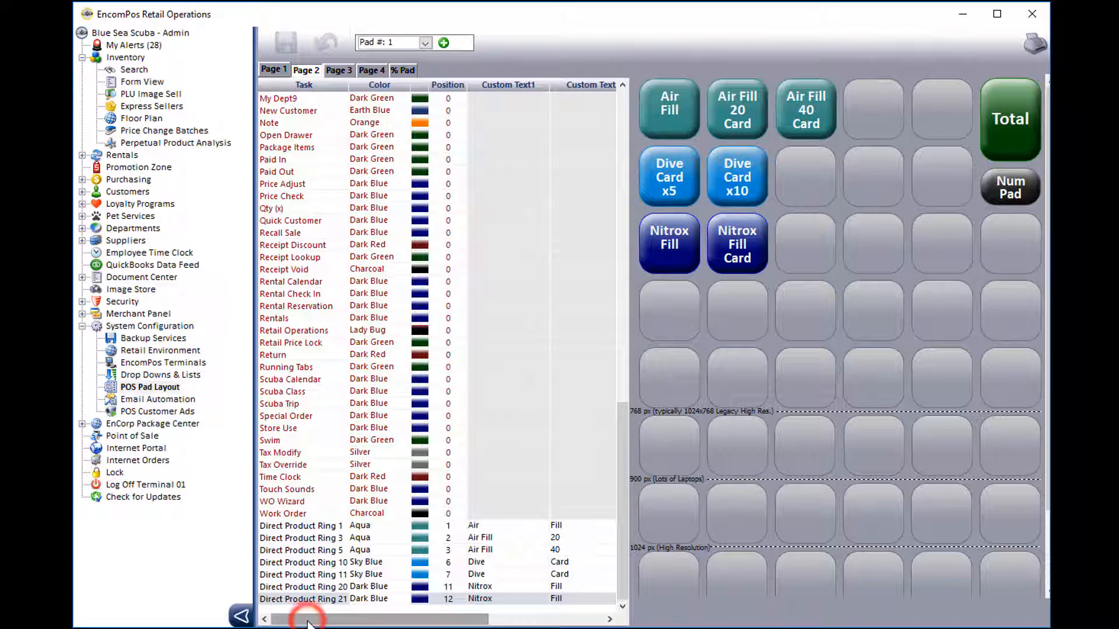
pyautogui.click(378, 585)
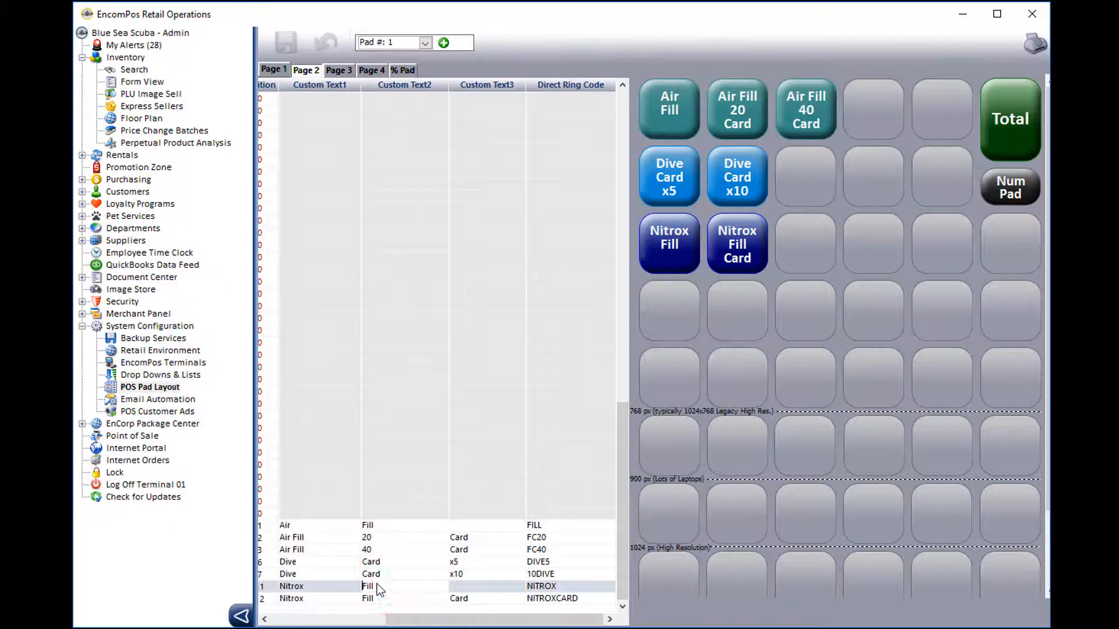
pyautogui.click(308, 621)
pyautogui.click(356, 587)
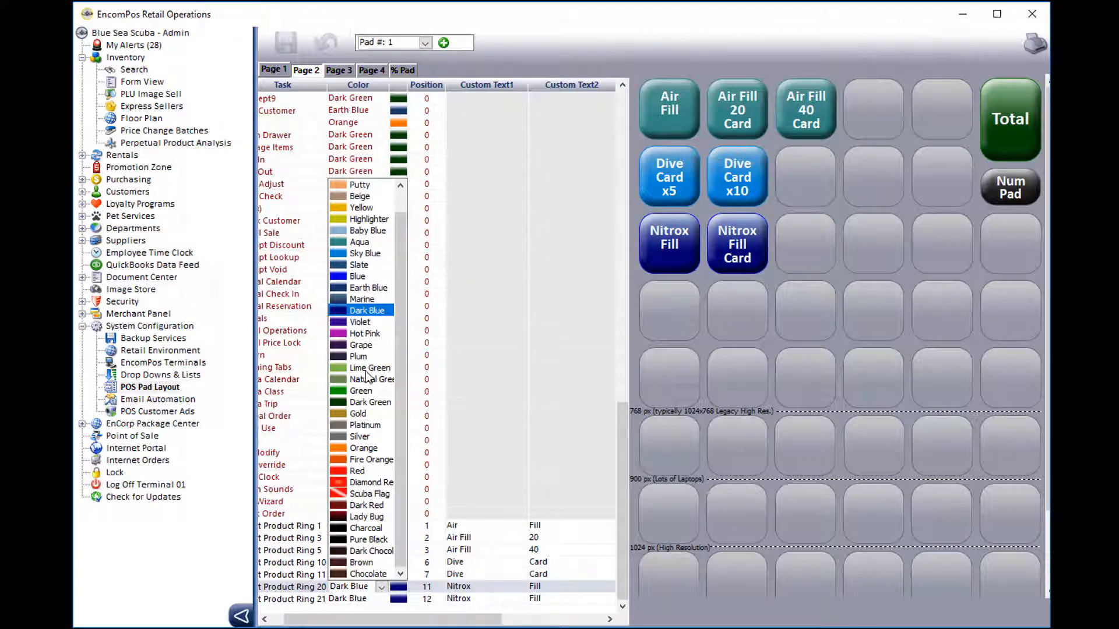
pyautogui.click(362, 323)
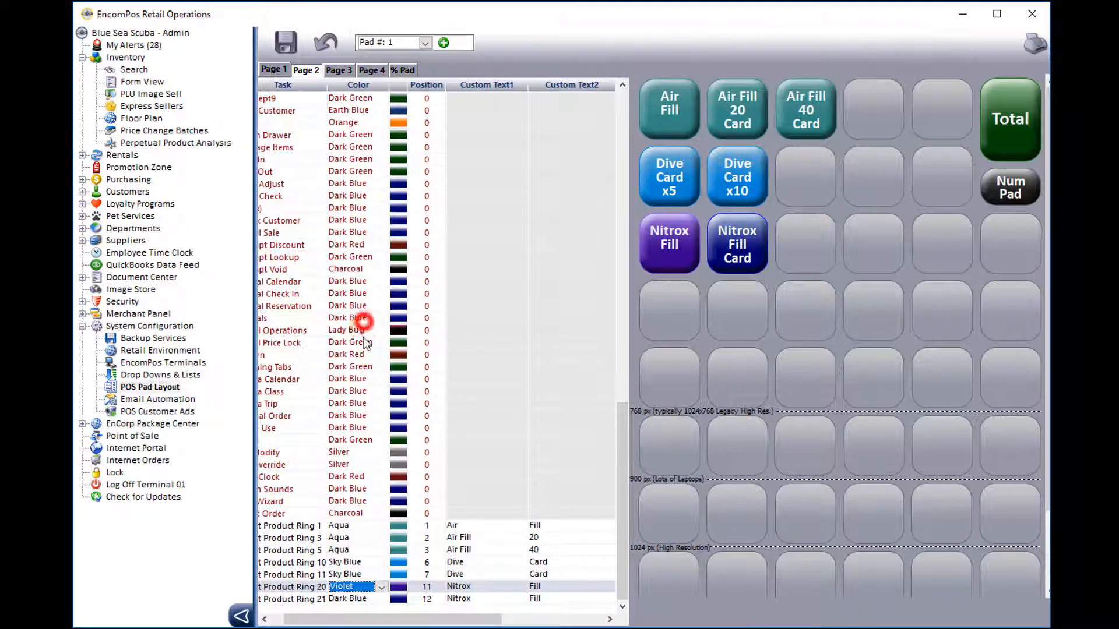
pyautogui.click(372, 600)
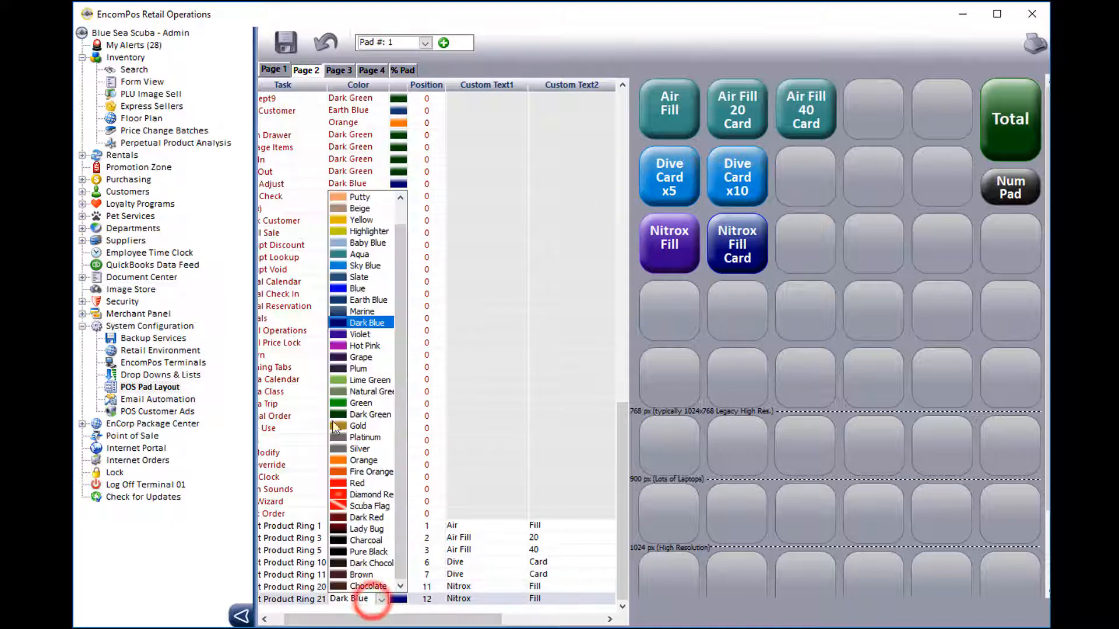
pyautogui.click(352, 334)
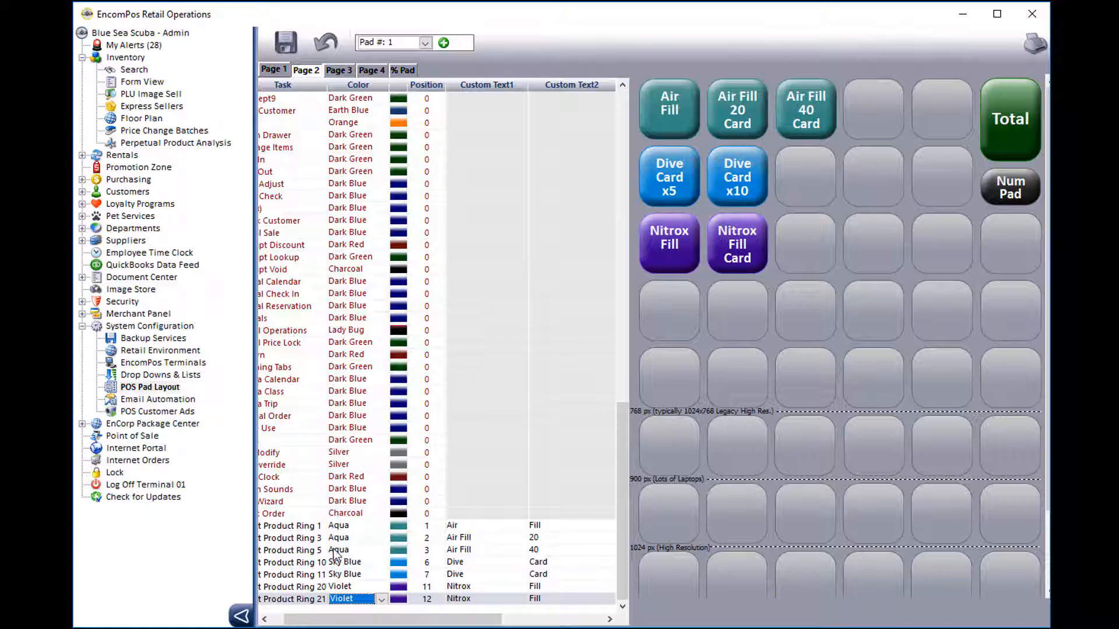
pyautogui.click(290, 43)
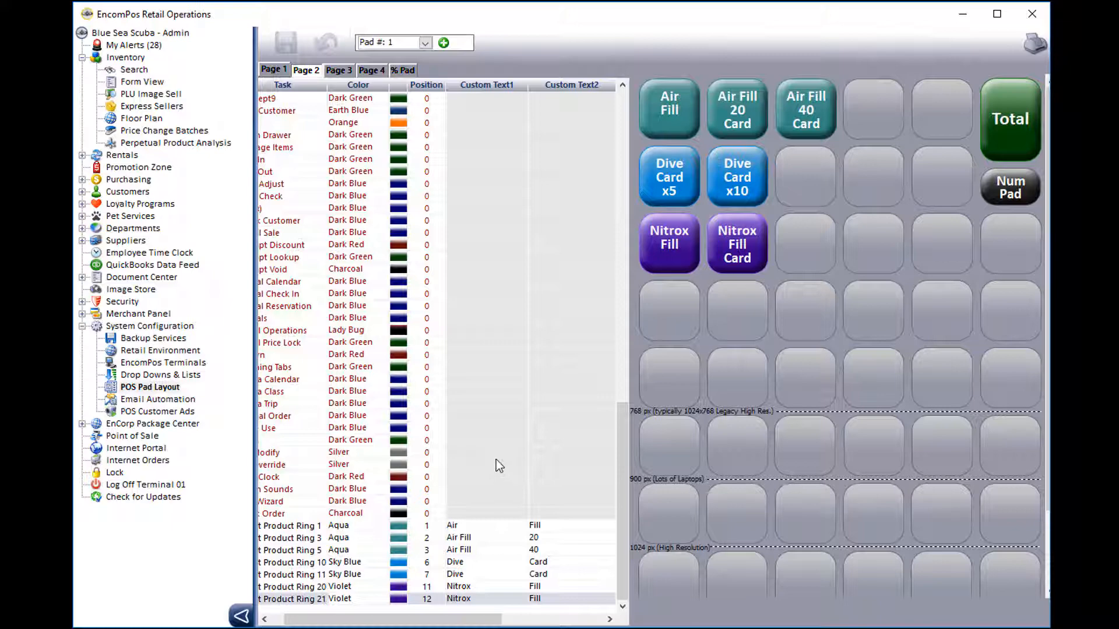
# - Open EncomPos Point of Sale and sign in by entering the sign-in code
pyautogui.doubleClick(143, 437)
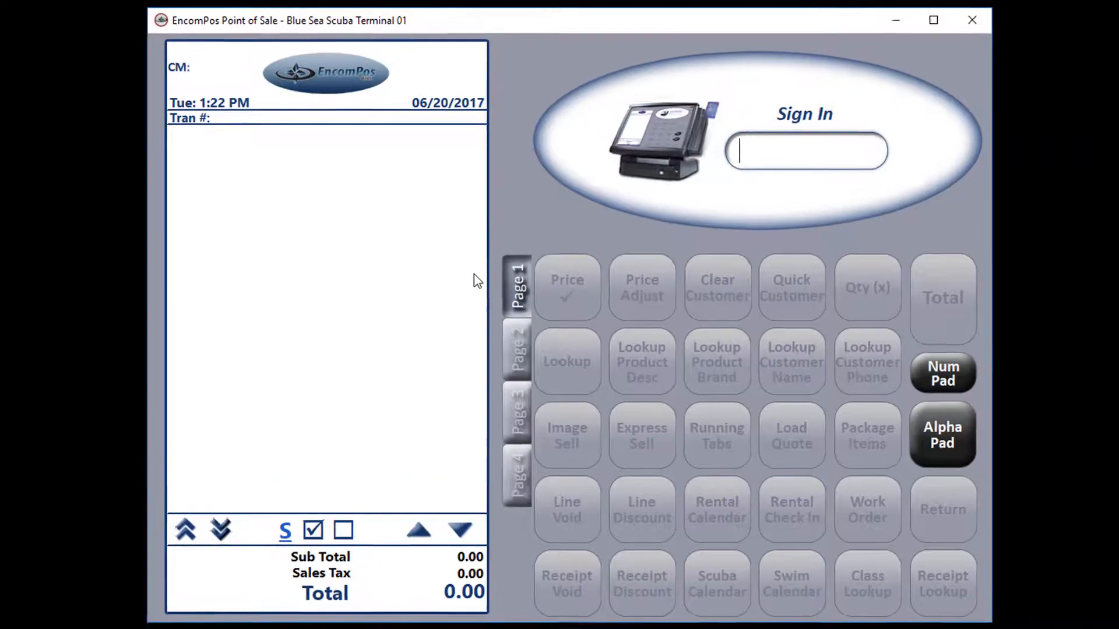
pyautogui.click(799, 146)
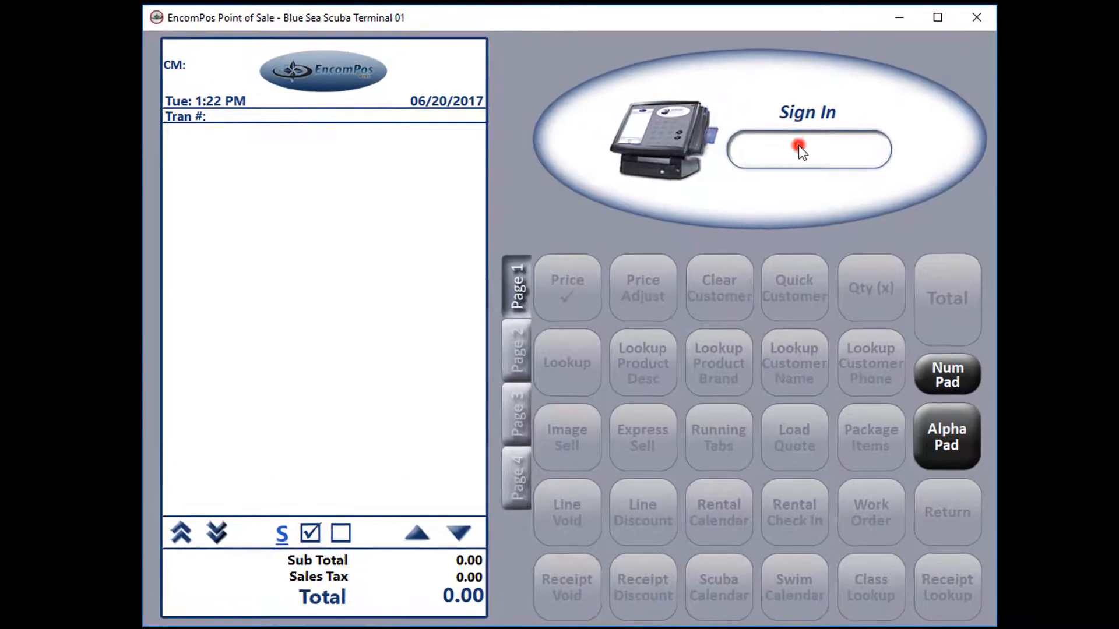
pyautogui.write('****')
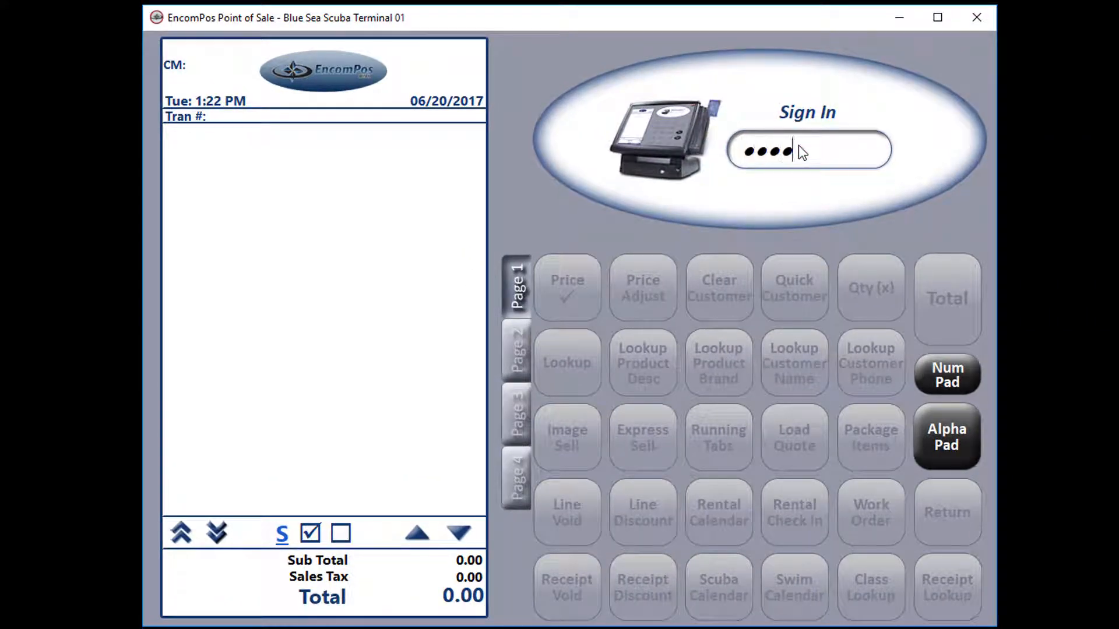
pyautogui.press('Return')
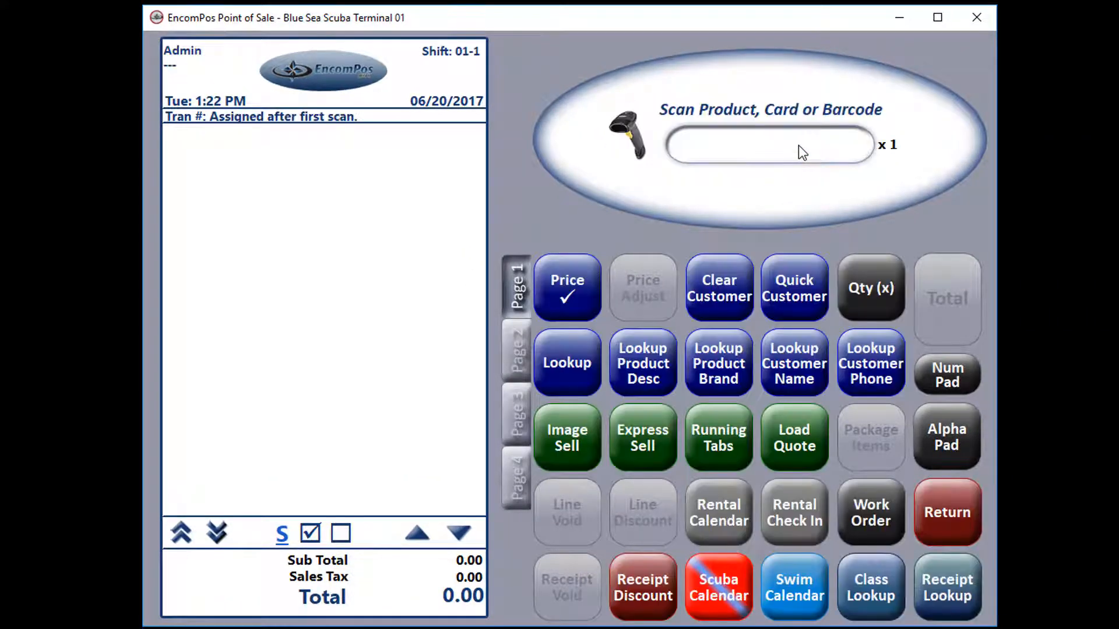
# - Ring up one Nitrox Fill and one Nitrox Fill Card with the pad's Page 2 product buttons
pyautogui.click(513, 348)
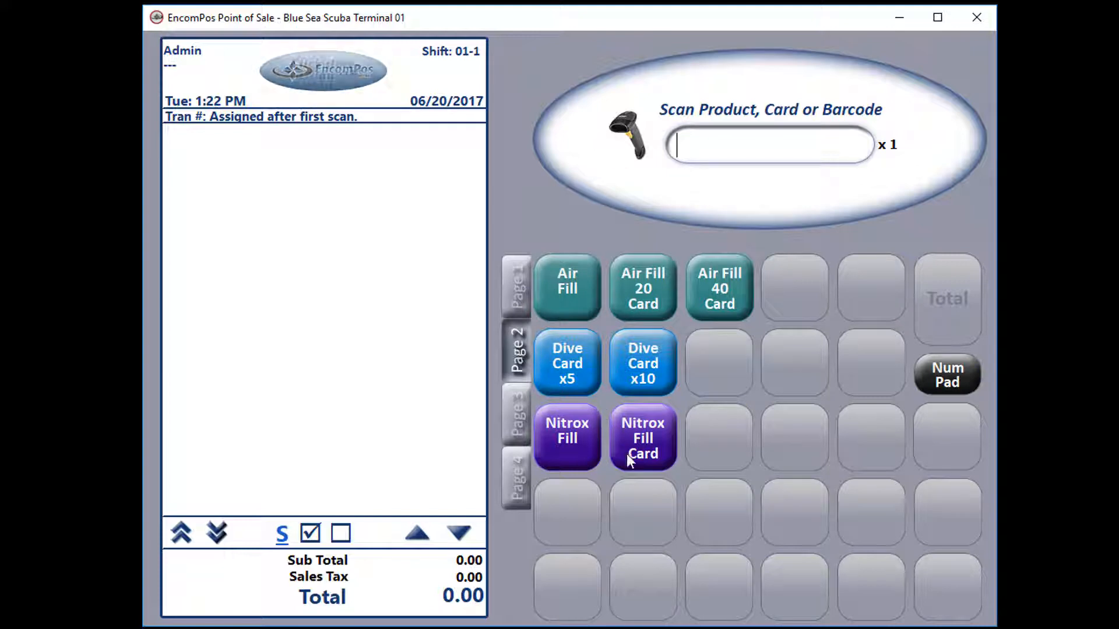
pyautogui.click(569, 441)
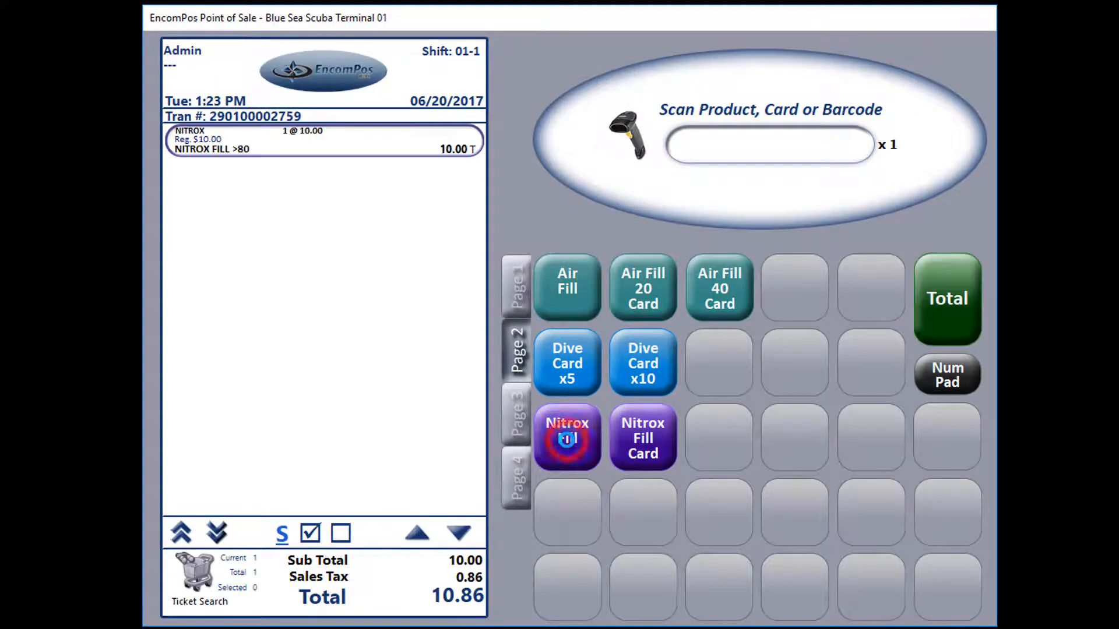
pyautogui.click(641, 434)
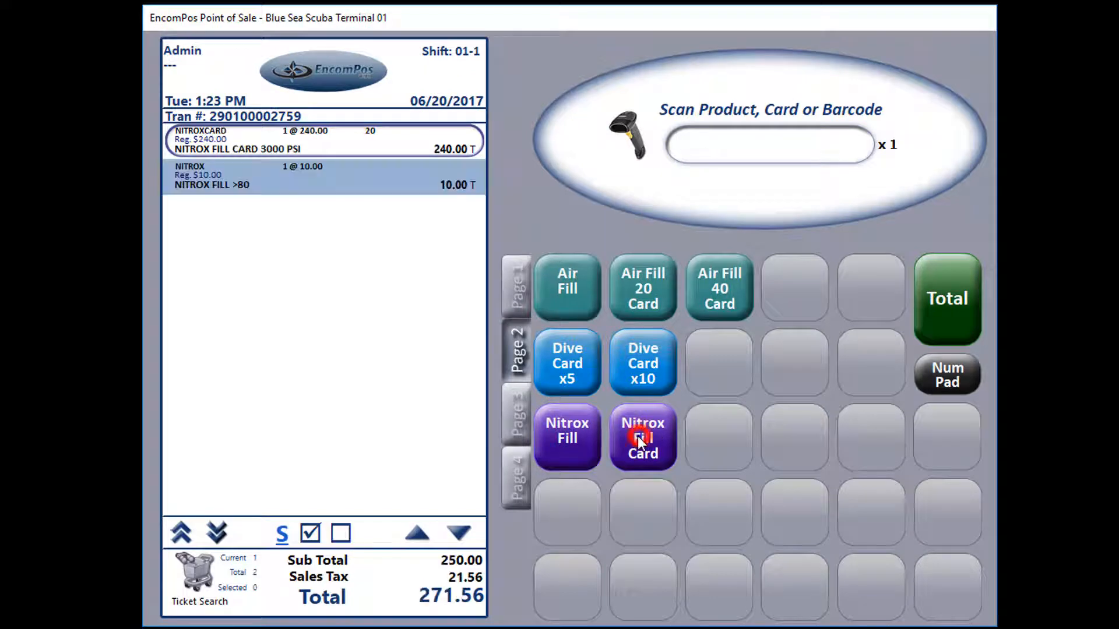